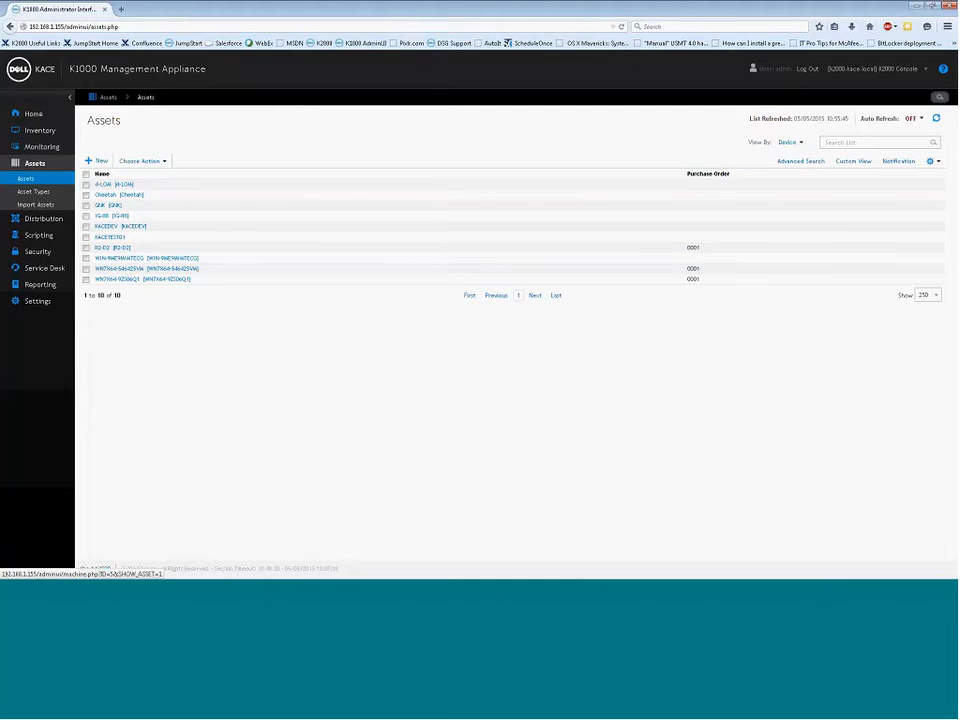
Select and deselect the KACETEST01 asset, then view the Inventory Devices list of 9 devices
{"action": "left_click", "coordinate": [111, 240]}
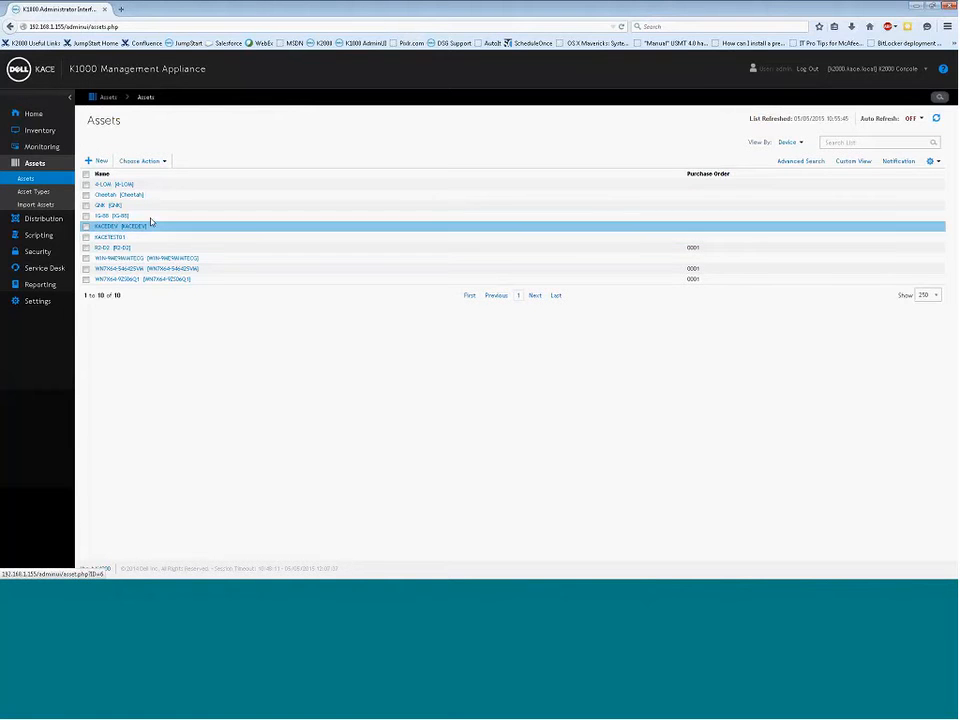
{"action": "left_click", "coordinate": [258, 145]}
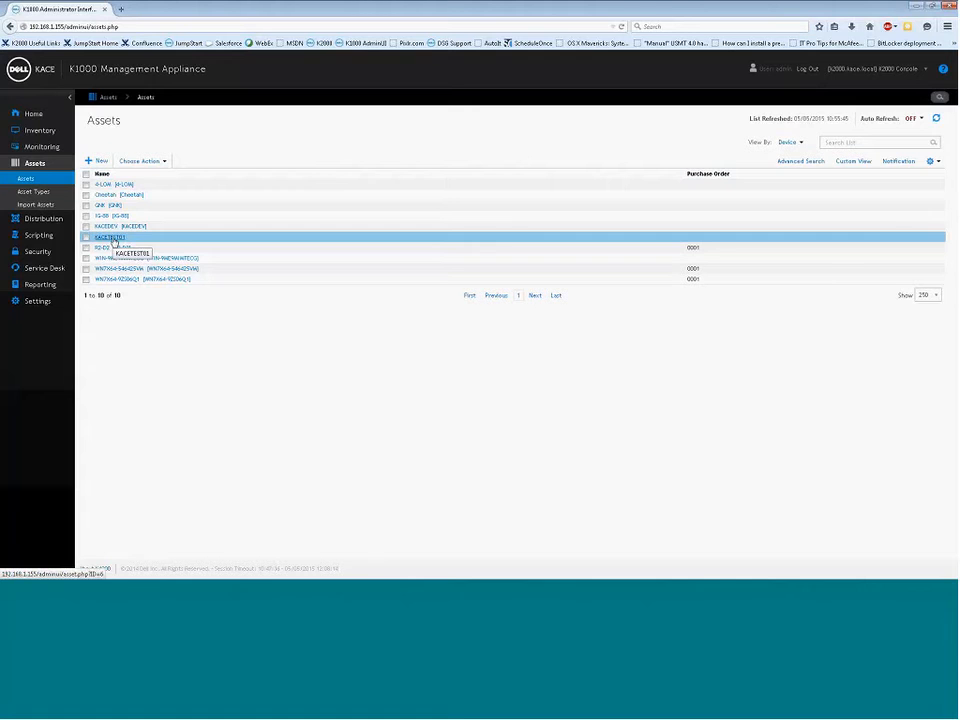
{"action": "left_click", "coordinate": [37, 133]}
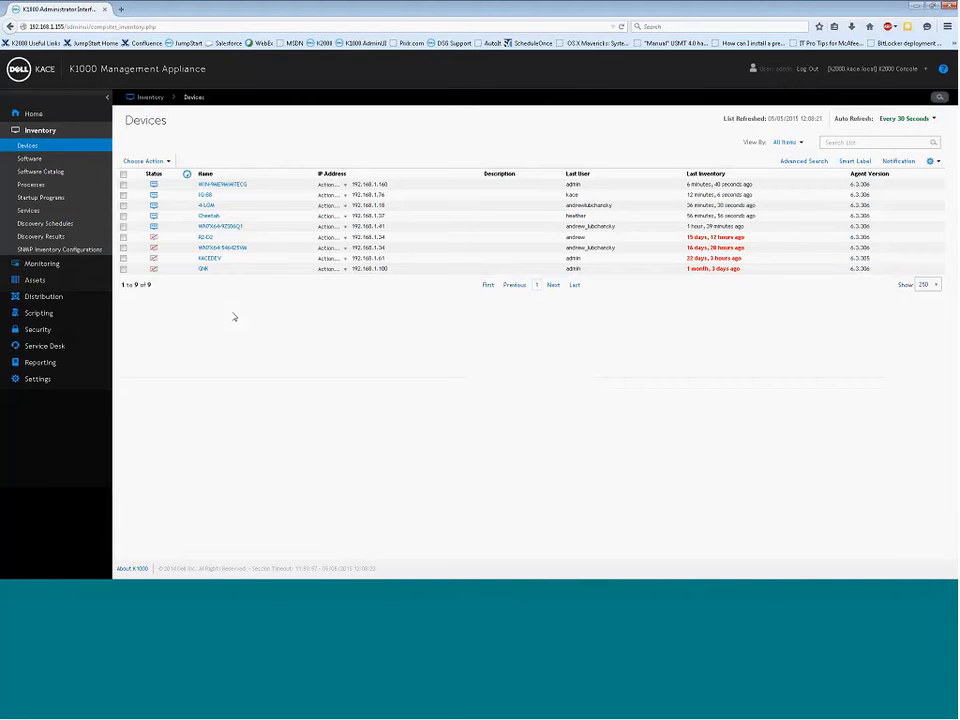
Go back to the Assets list showing the ten device assets
{"action": "left_click", "coordinate": [35, 280]}
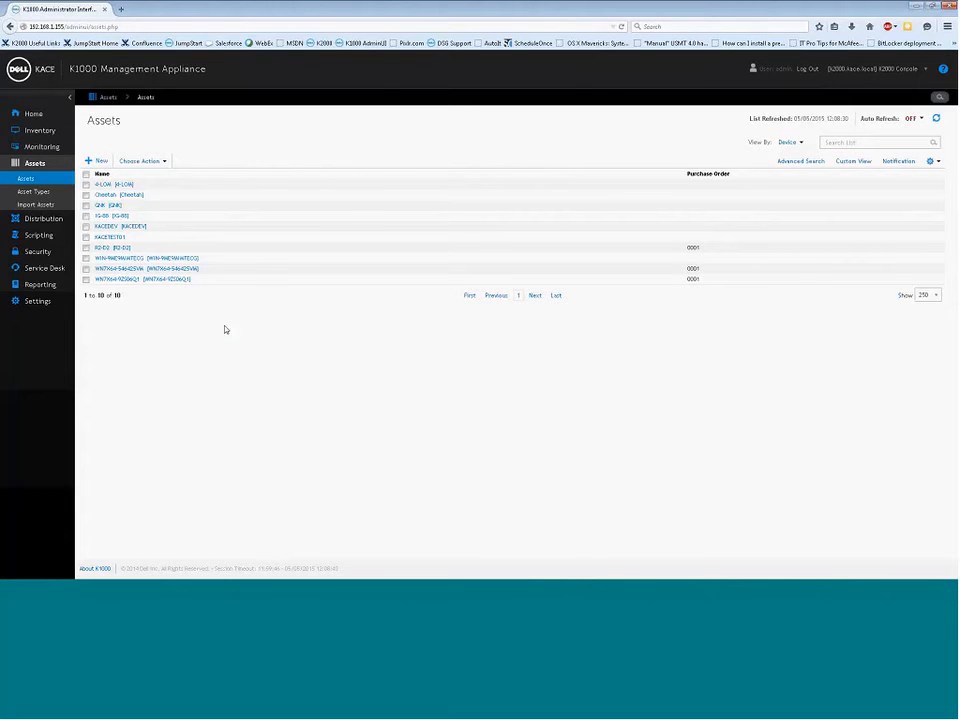
From Asset Types, view the Location type's Name and Parent Location fields
{"action": "left_click", "coordinate": [36, 191]}
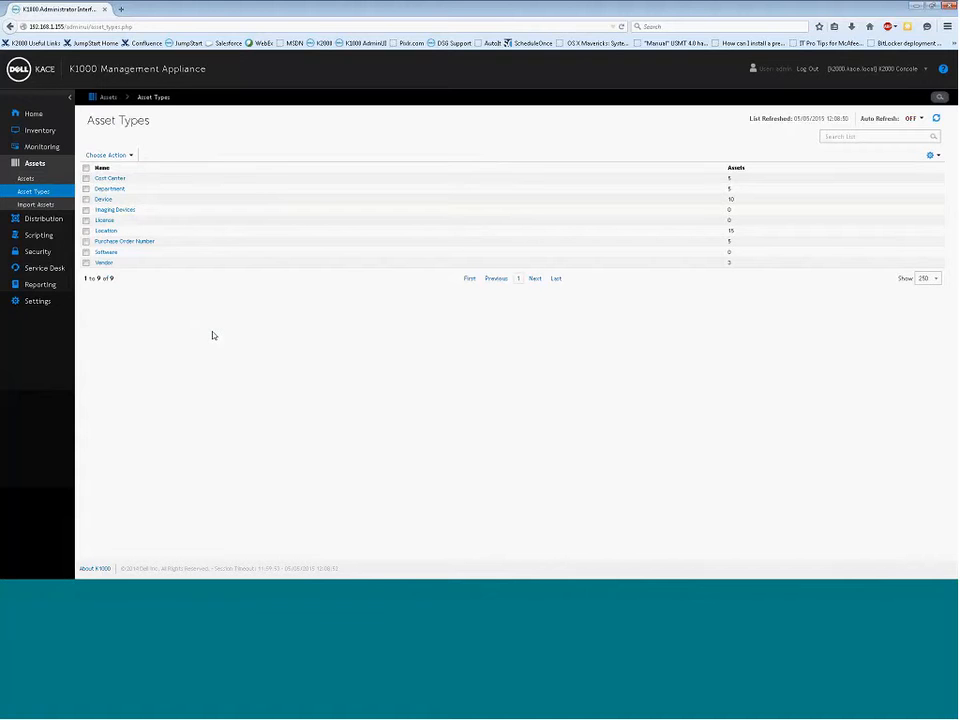
{"action": "left_click", "coordinate": [186, 263]}
{"action": "left_click", "coordinate": [130, 214]}
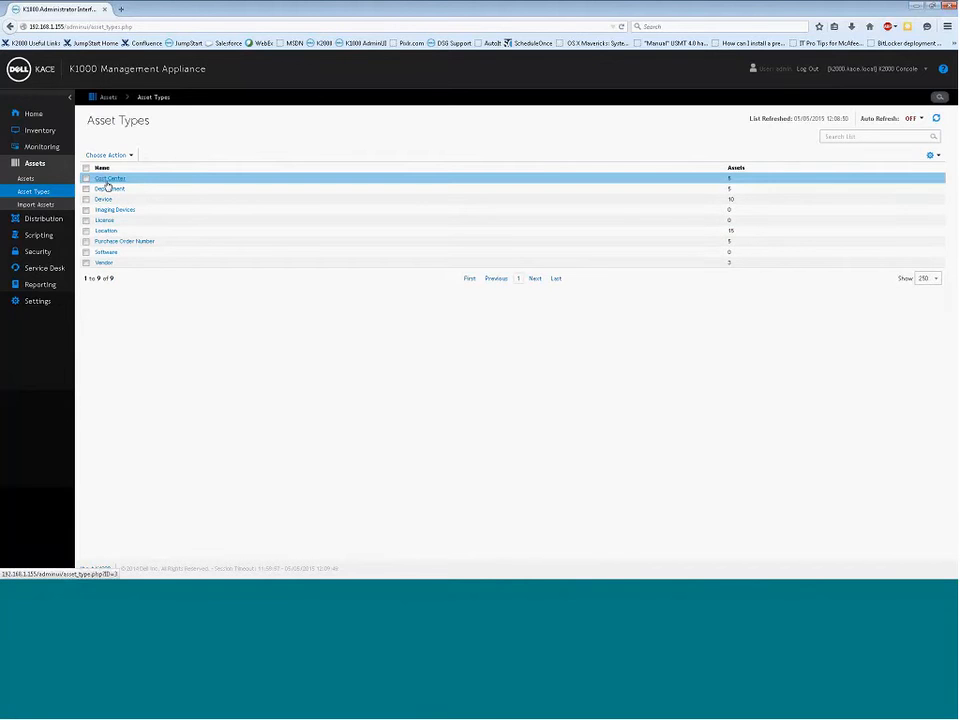
{"action": "left_click", "coordinate": [105, 233]}
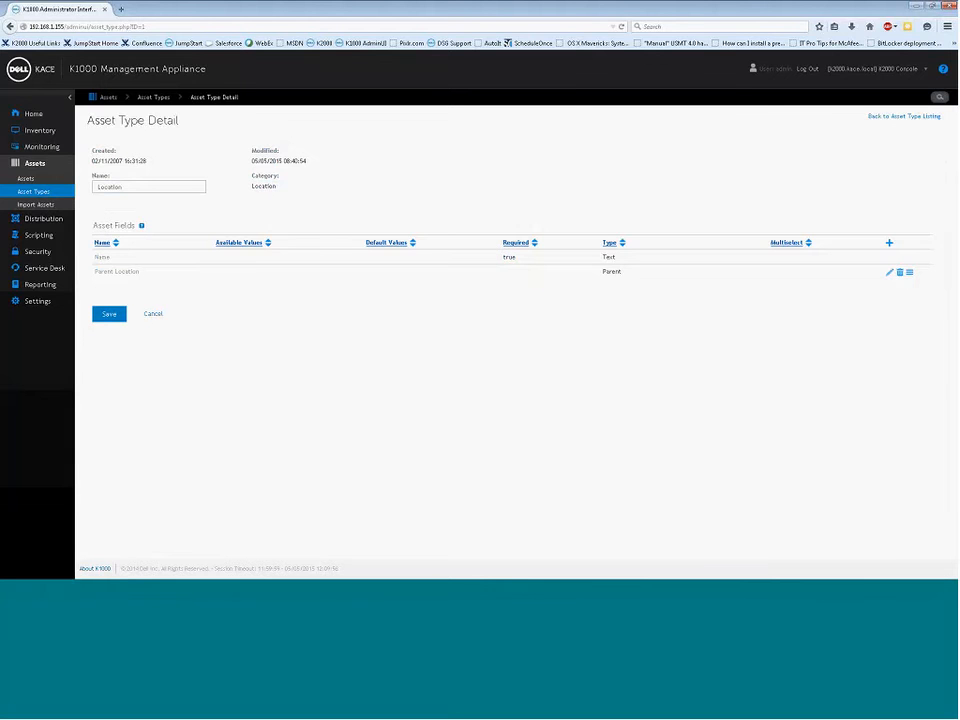
Return to Asset Types and view the Vendor type's fields, highlighting Vendor Notes
{"action": "left_click", "coordinate": [153, 313]}
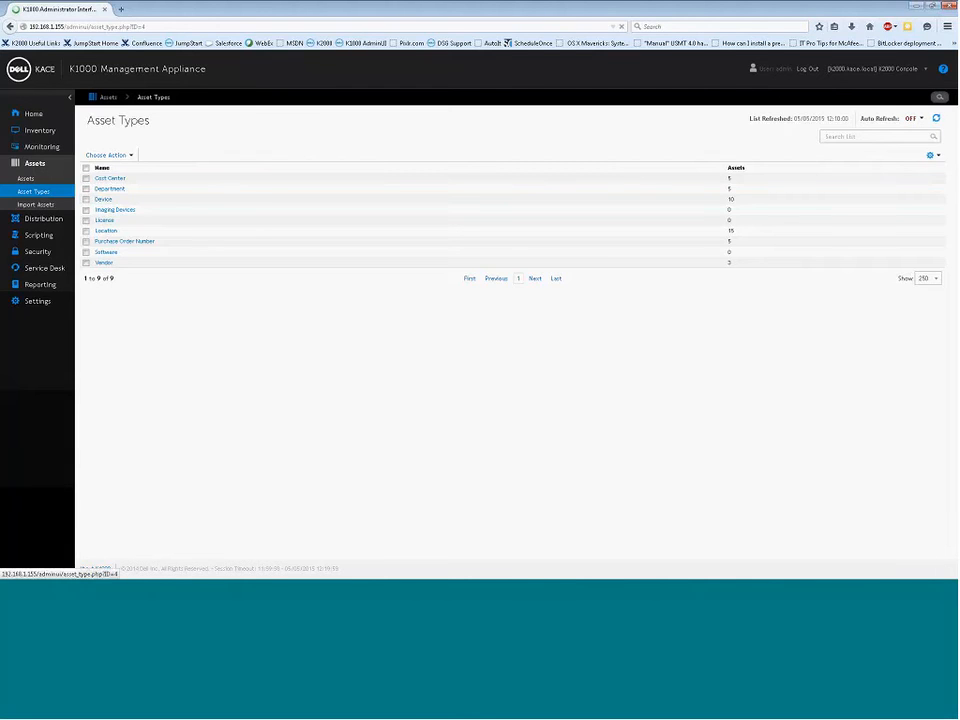
{"action": "left_click", "coordinate": [104, 262]}
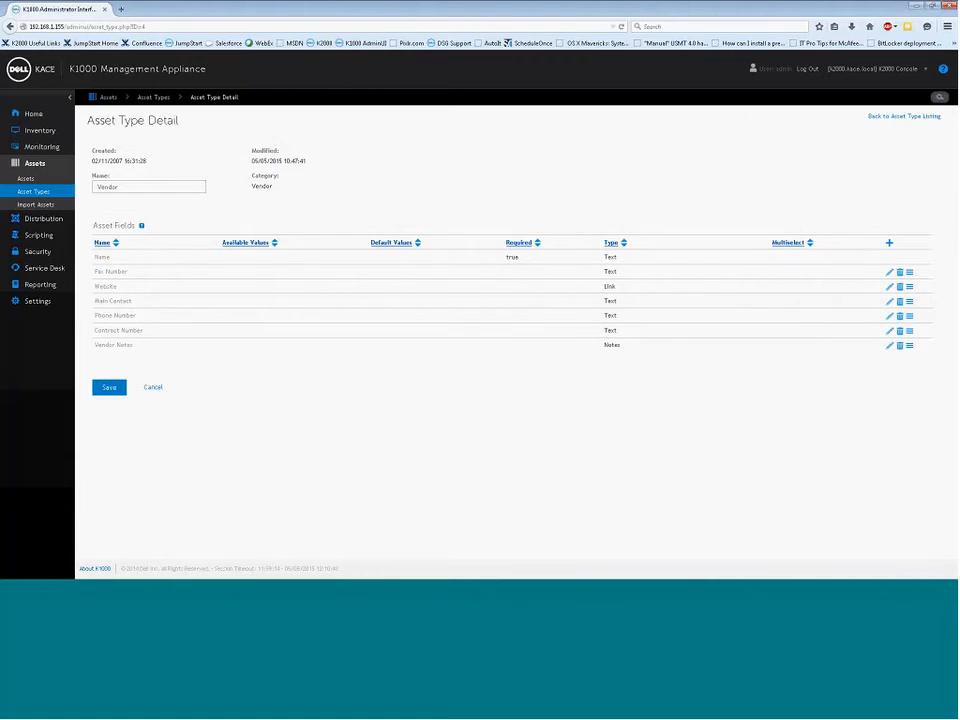
{"action": "left_click_drag", "start_coordinate": [134, 345], "coordinate": [93, 352]}
Add a blank new Text-type field row to the Vendor asset type
{"action": "left_click", "coordinate": [141, 349]}
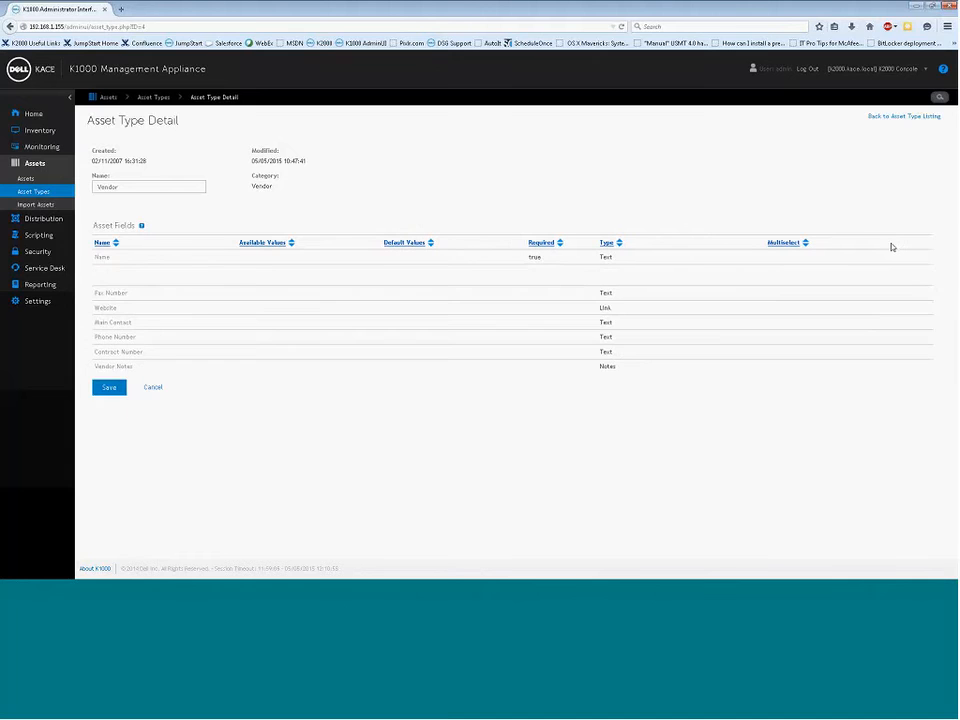
{"action": "left_click", "coordinate": [890, 244]}
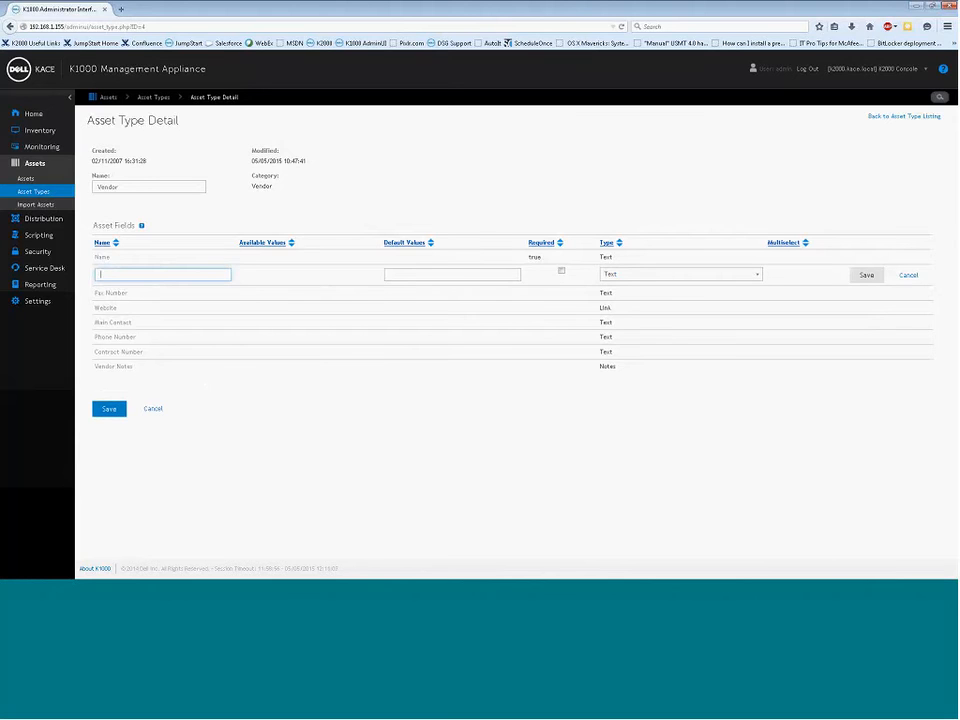
Browse the available field types for the new Vendor field, then cancel the unnamed row
{"action": "left_click", "coordinate": [161, 272]}
{"action": "left_click", "coordinate": [138, 260]}
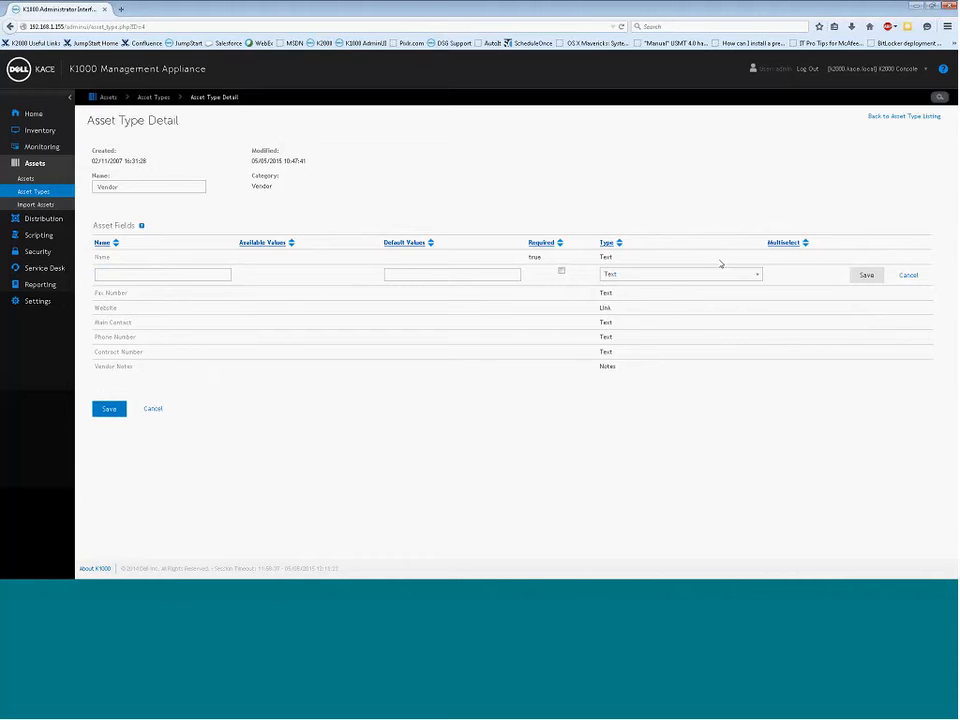
{"action": "left_click", "coordinate": [758, 278]}
{"action": "left_click_drag", "start_coordinate": [756, 336], "coordinate": [756, 317]}
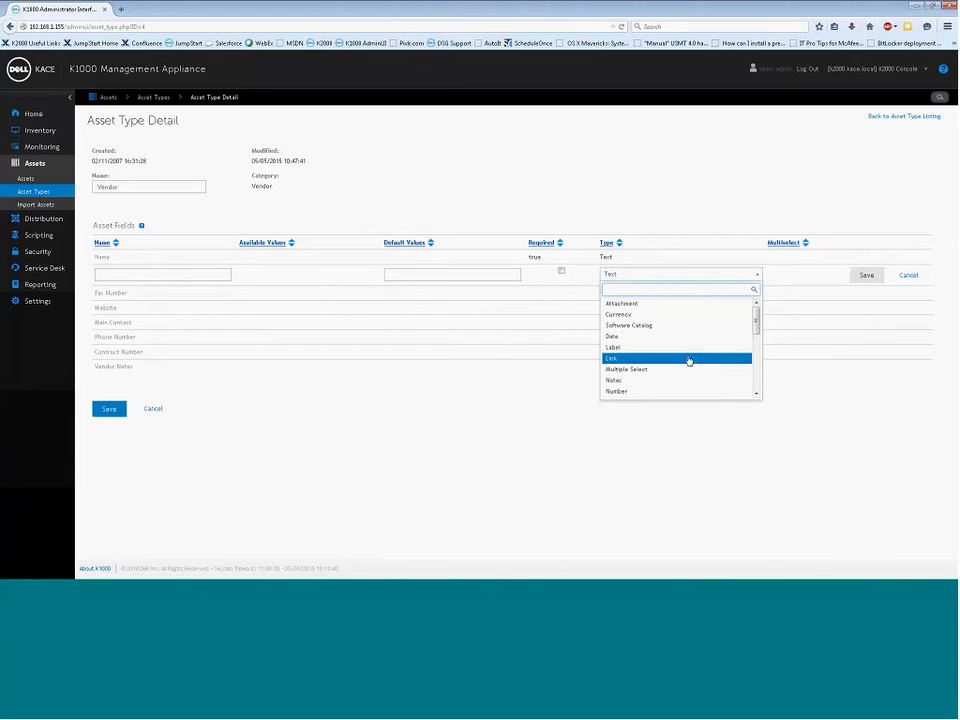
{"action": "left_click_drag", "start_coordinate": [754, 304], "coordinate": [756, 333]}
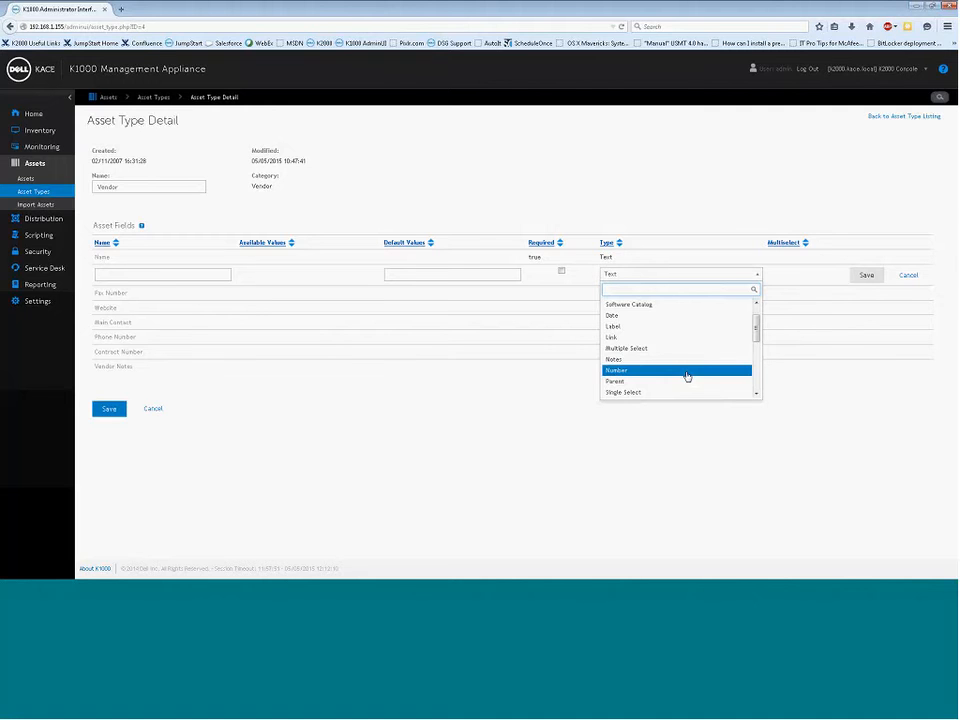
{"action": "left_click_drag", "start_coordinate": [757, 328], "coordinate": [756, 373]}
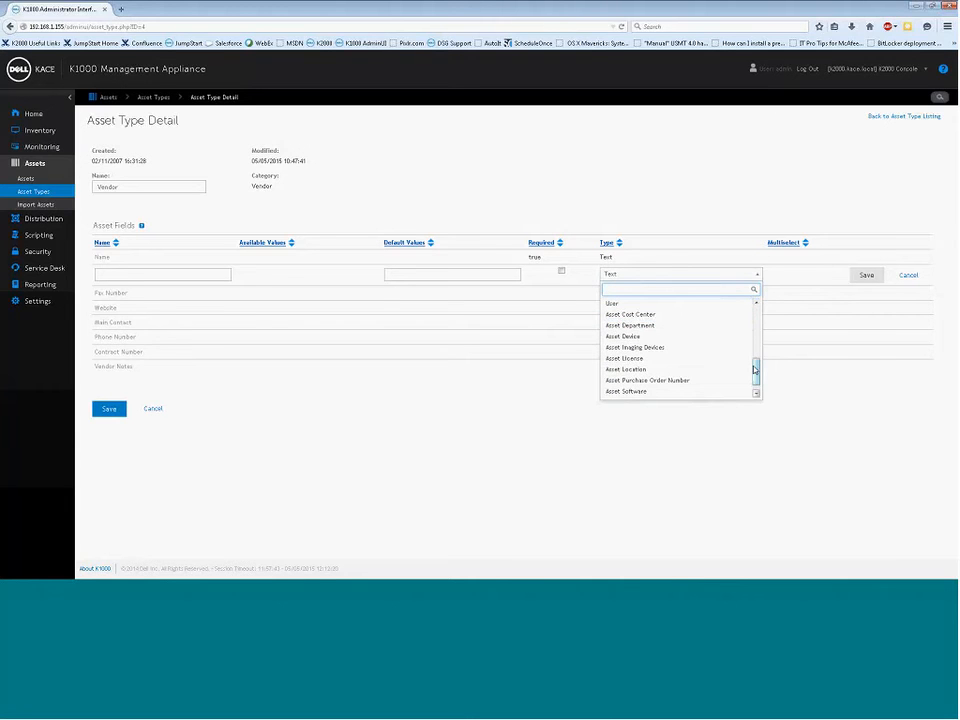
{"action": "left_click", "coordinate": [840, 396]}
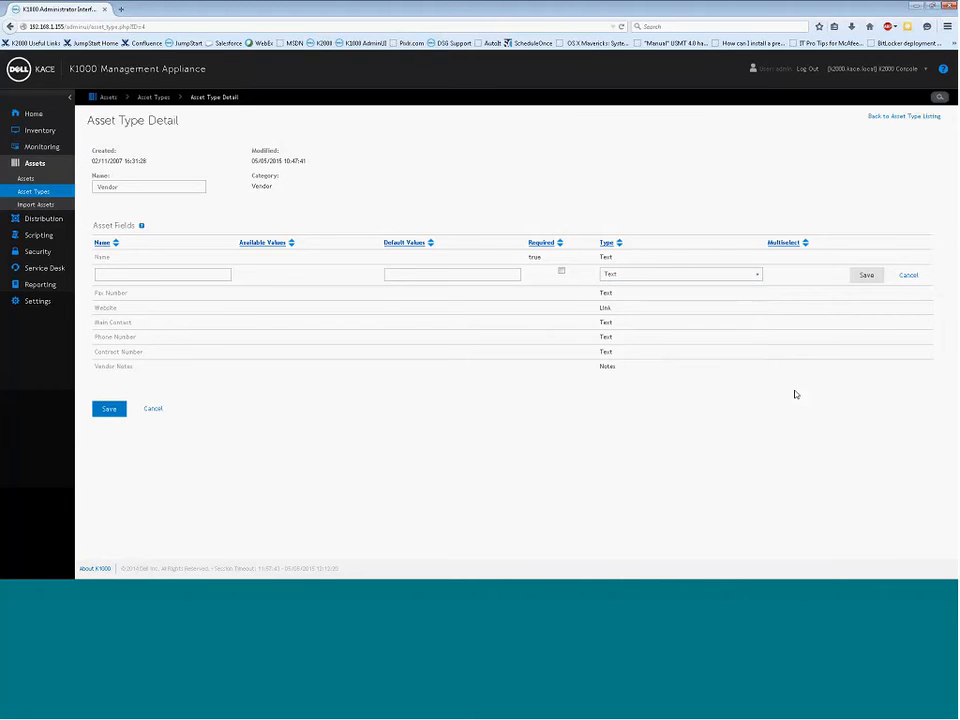
{"action": "left_click", "coordinate": [906, 280]}
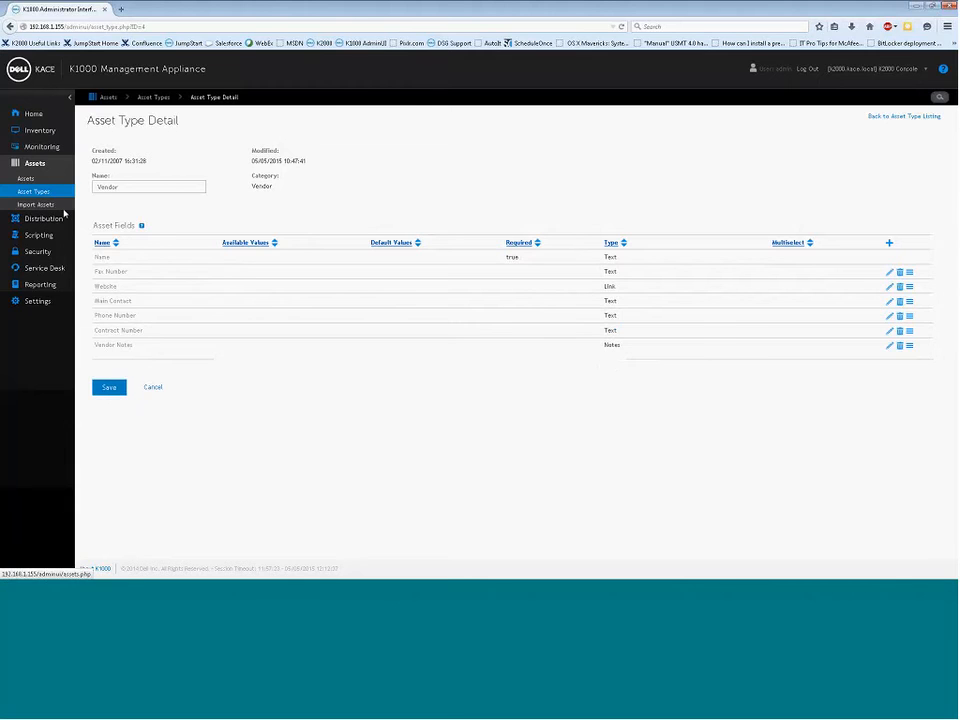
List the assets filtered to the Vendor asset type
{"action": "left_click", "coordinate": [29, 181]}
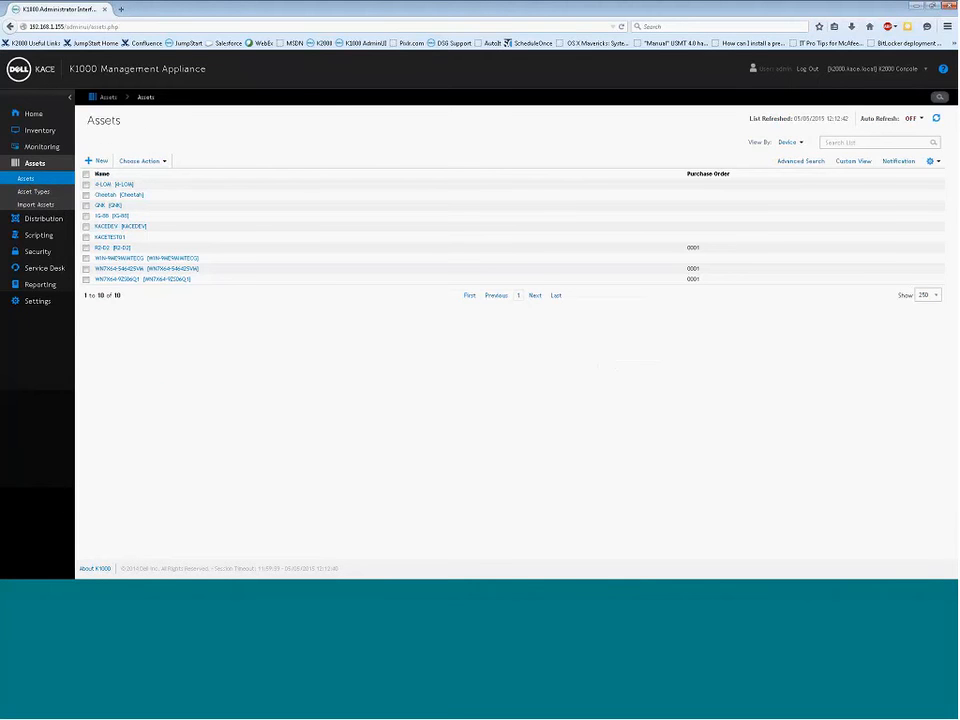
{"action": "left_click", "coordinate": [790, 142]}
{"action": "mouse_move", "coordinate": [806, 173]}
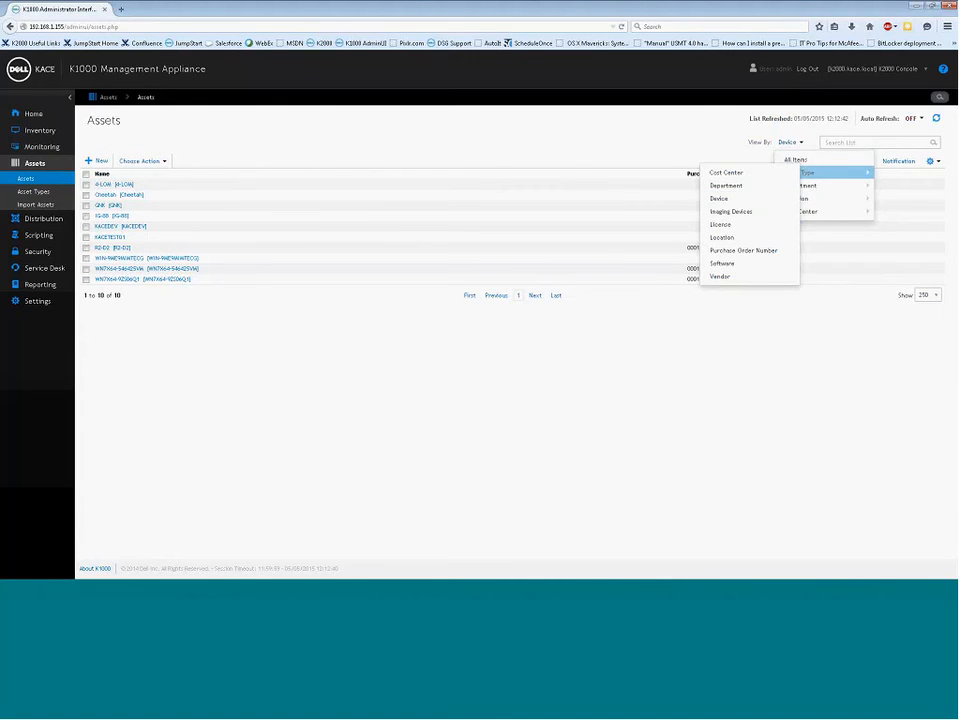
{"action": "left_click", "coordinate": [721, 276]}
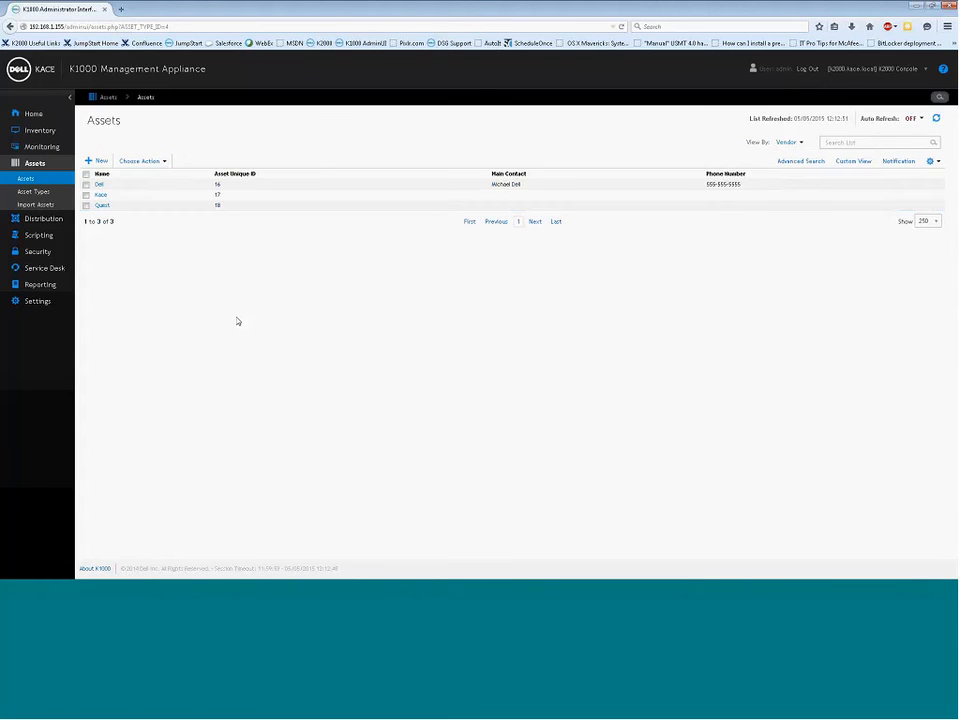
Show Website, Fax Number and Contract Number columns, hide Asset Unique ID, then open Dell
{"action": "left_click", "coordinate": [936, 162]}
{"action": "mouse_move", "coordinate": [937, 206]}
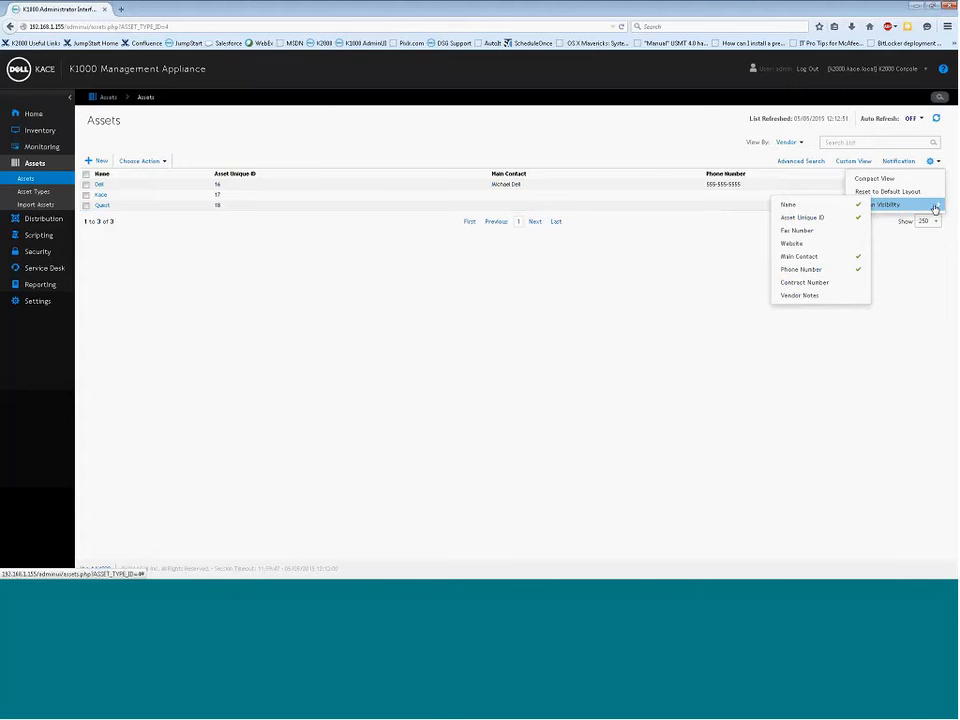
{"action": "left_click", "coordinate": [832, 245]}
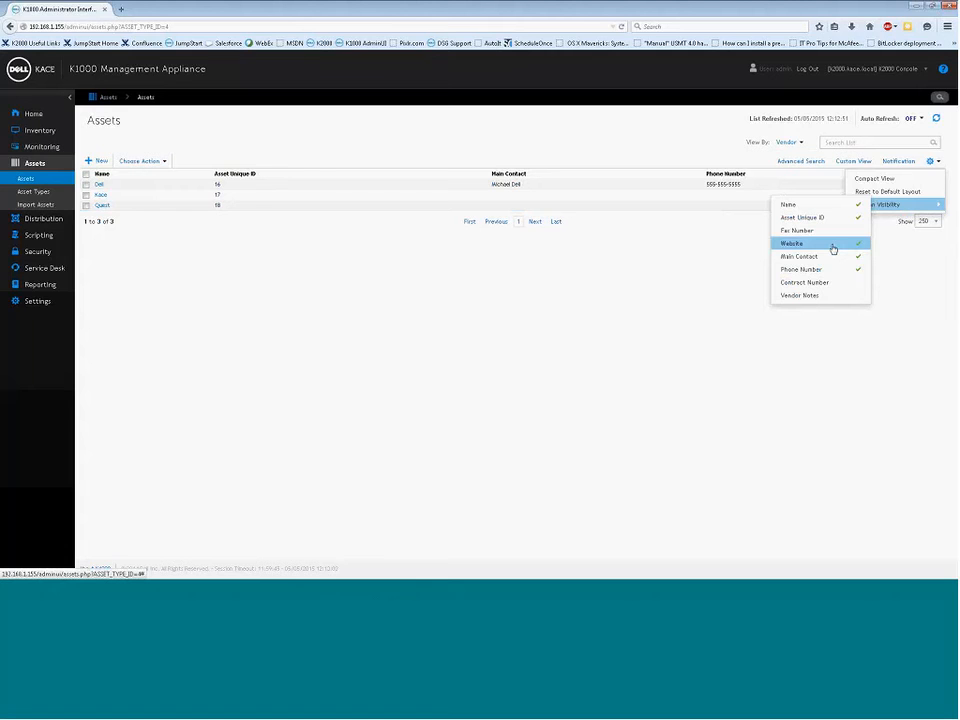
{"action": "left_click", "coordinate": [824, 232]}
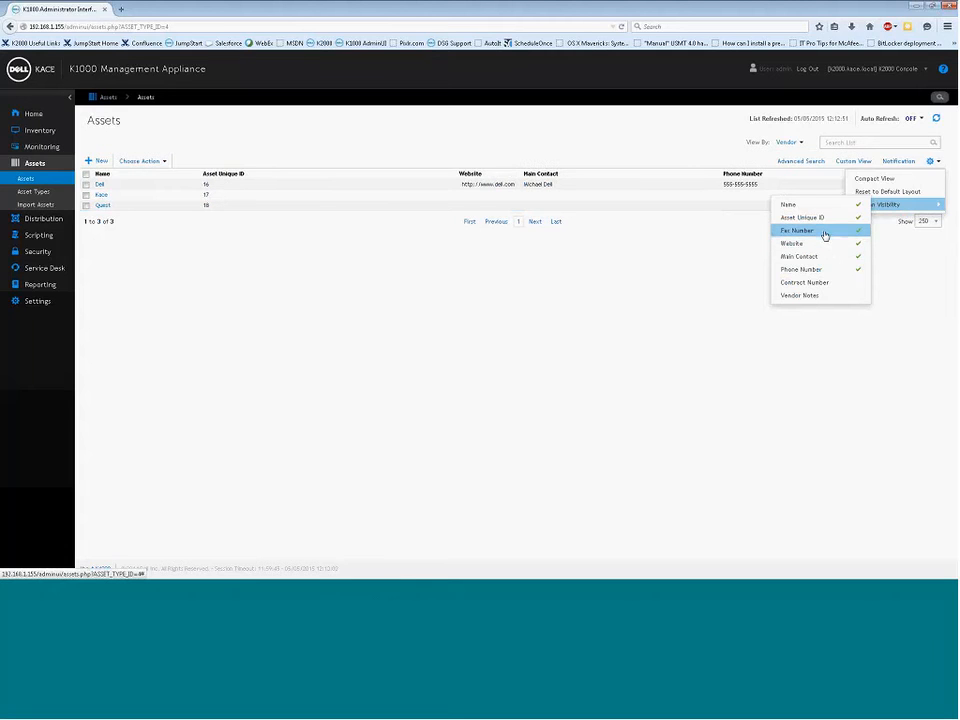
{"action": "left_click", "coordinate": [822, 282]}
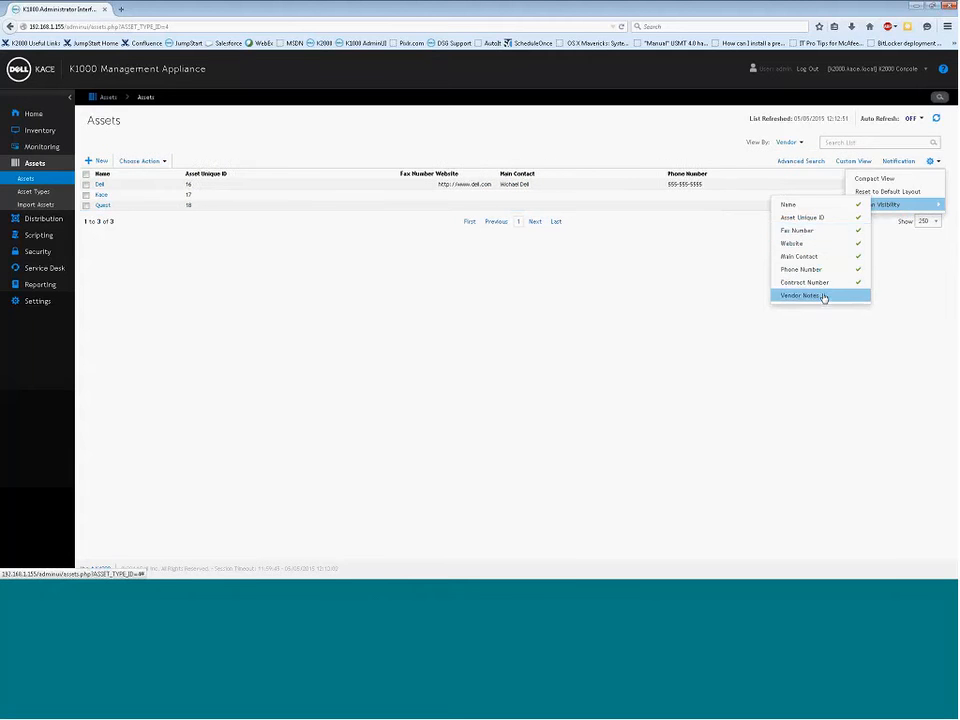
{"action": "left_click", "coordinate": [711, 257]}
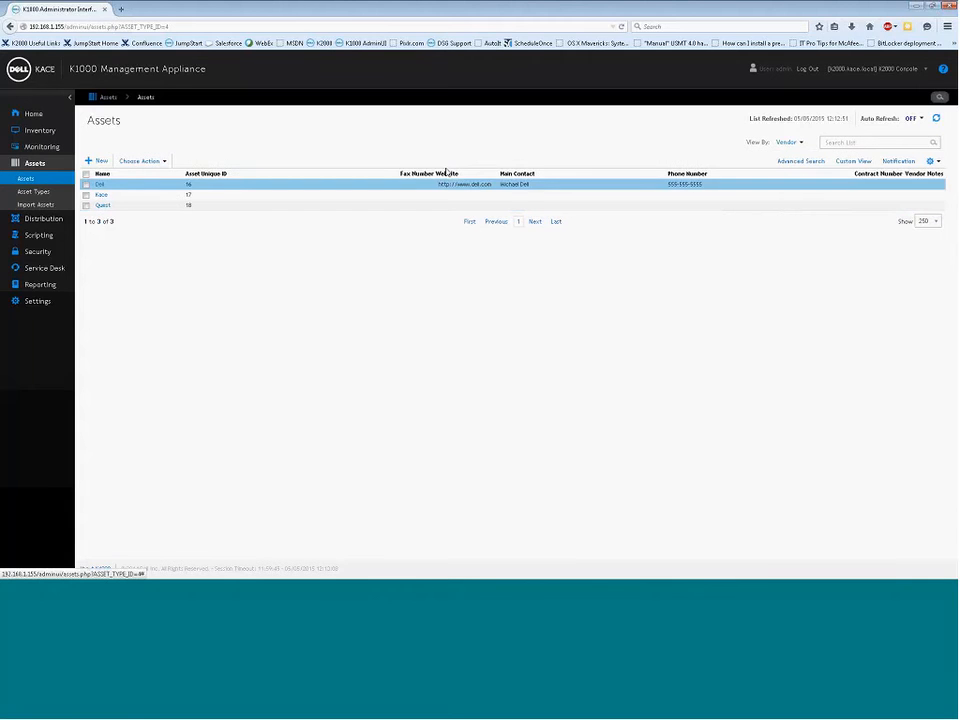
{"action": "left_click_drag", "start_coordinate": [400, 174], "coordinate": [318, 172]}
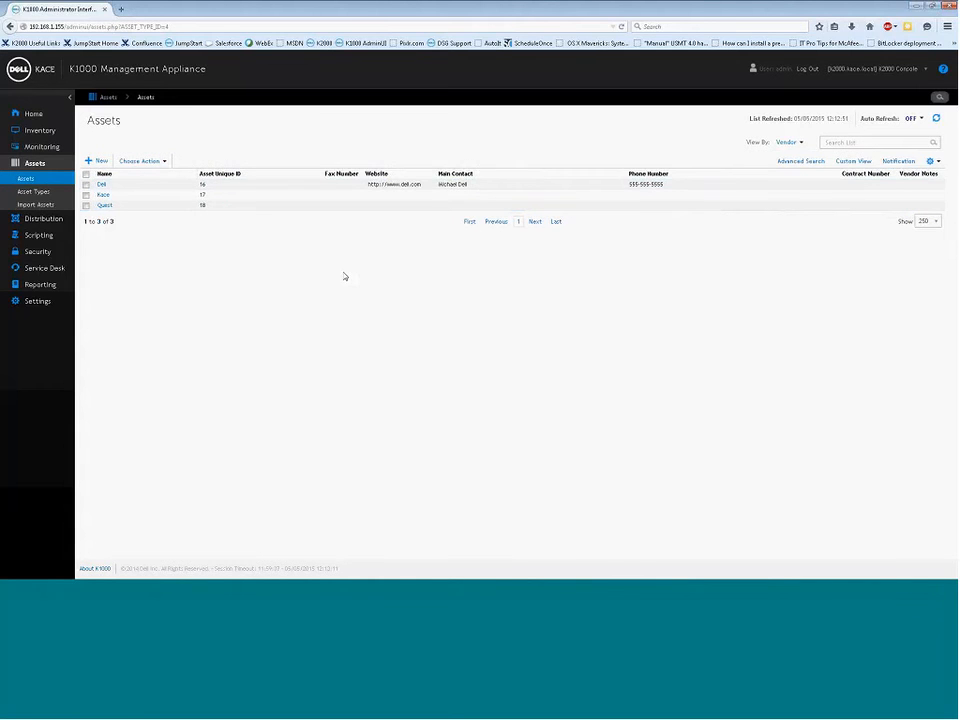
{"action": "left_click", "coordinate": [938, 161]}
{"action": "mouse_move", "coordinate": [877, 204]}
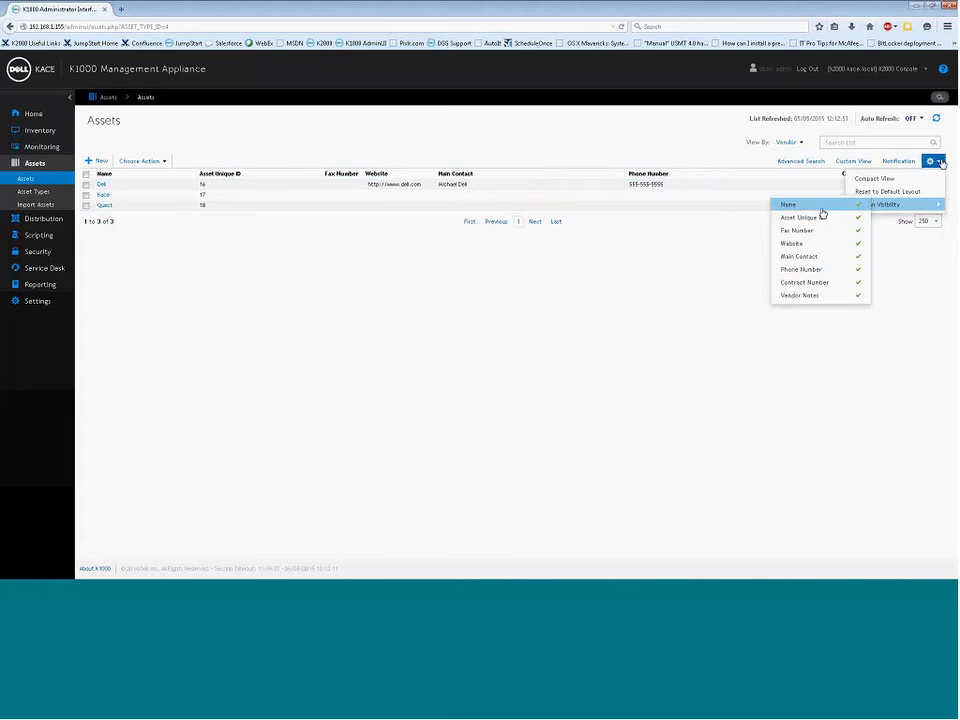
{"action": "left_click", "coordinate": [821, 216]}
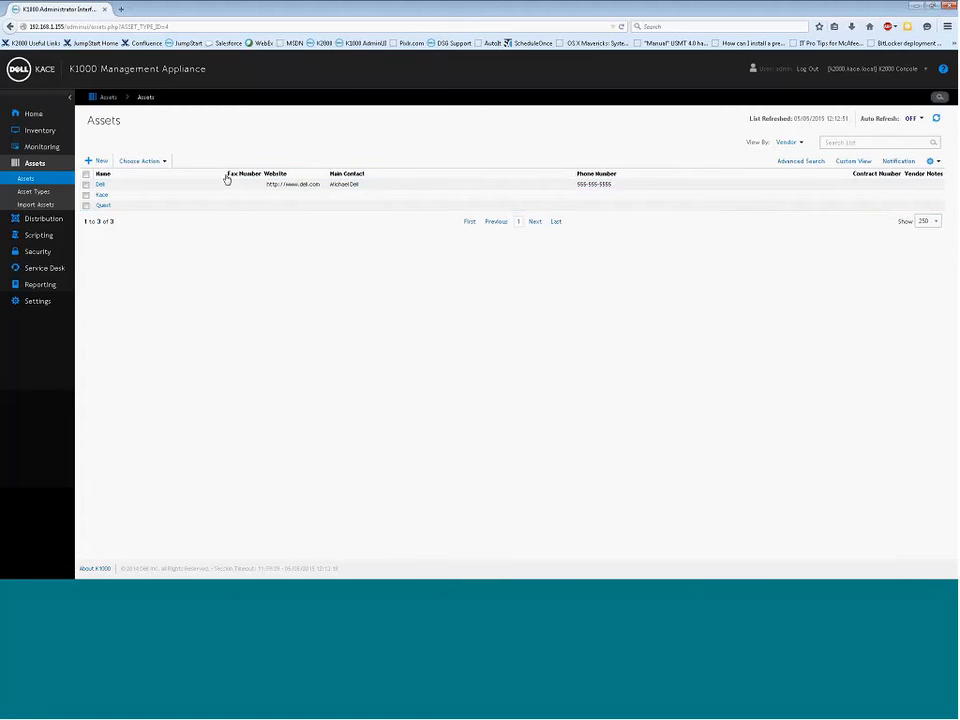
{"action": "left_click", "coordinate": [97, 182]}
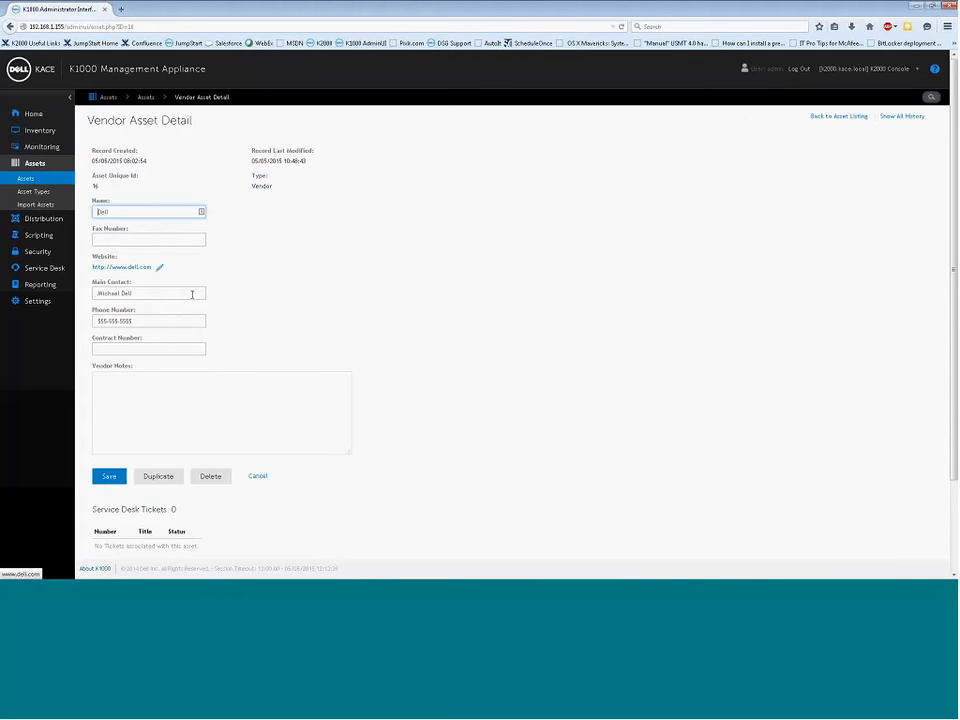
Open Dell's dell.com website in a new tab, then return to the K1000 Asset Types list
{"action": "left_click", "coordinate": [127, 268]}
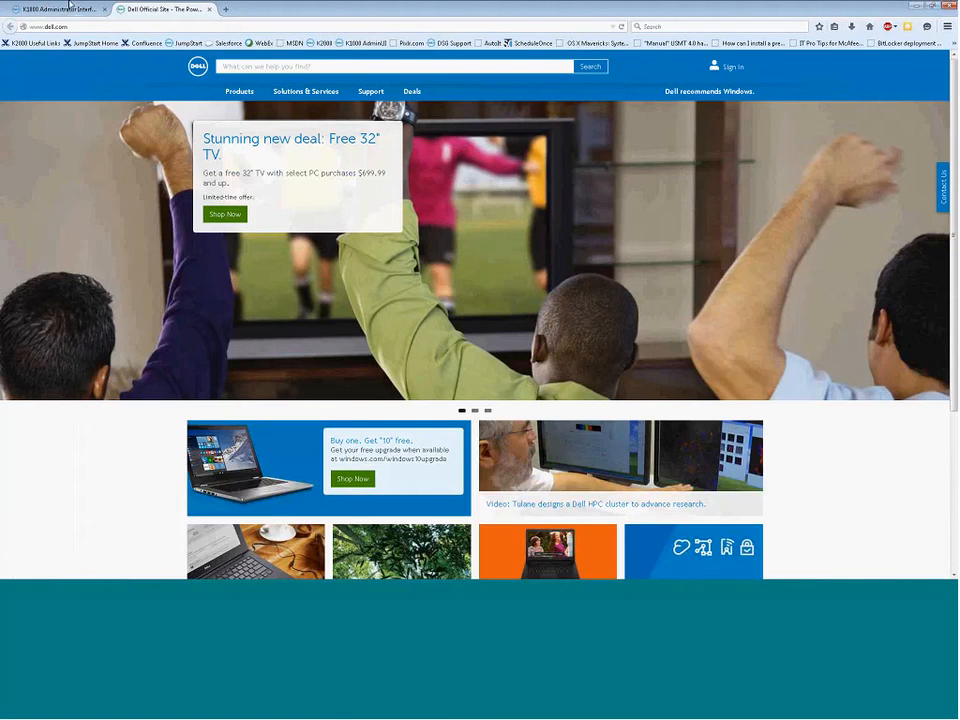
{"action": "left_click", "coordinate": [68, 9]}
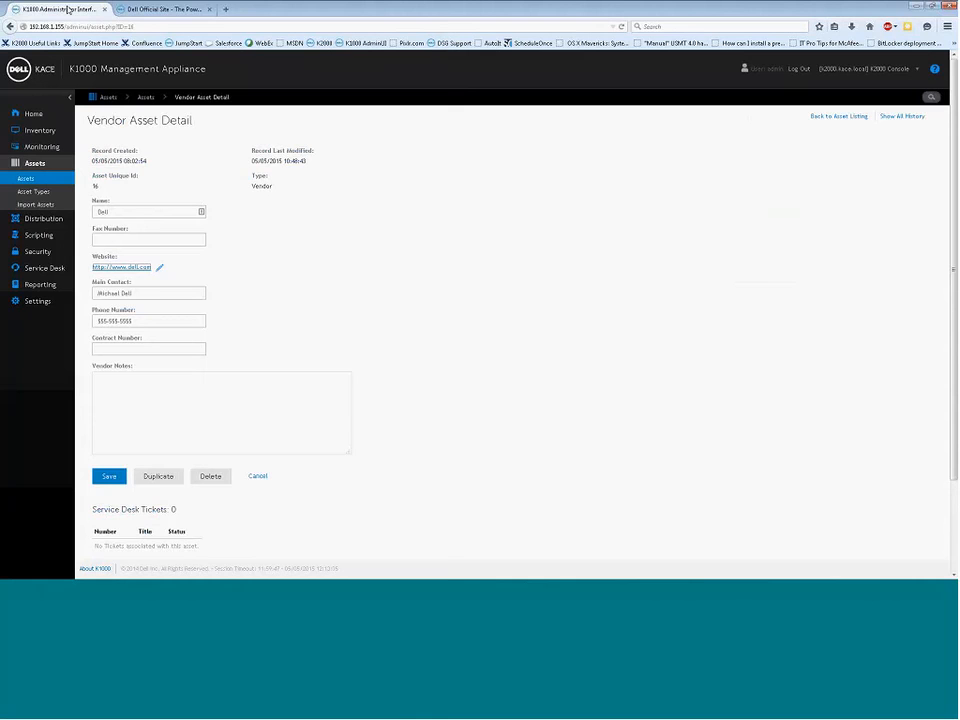
{"action": "left_click", "coordinate": [33, 191]}
Open the Purchase Order Number type and examine its Vendor field and Asset Vendor, Asset Cost Center types
{"action": "left_click", "coordinate": [113, 211]}
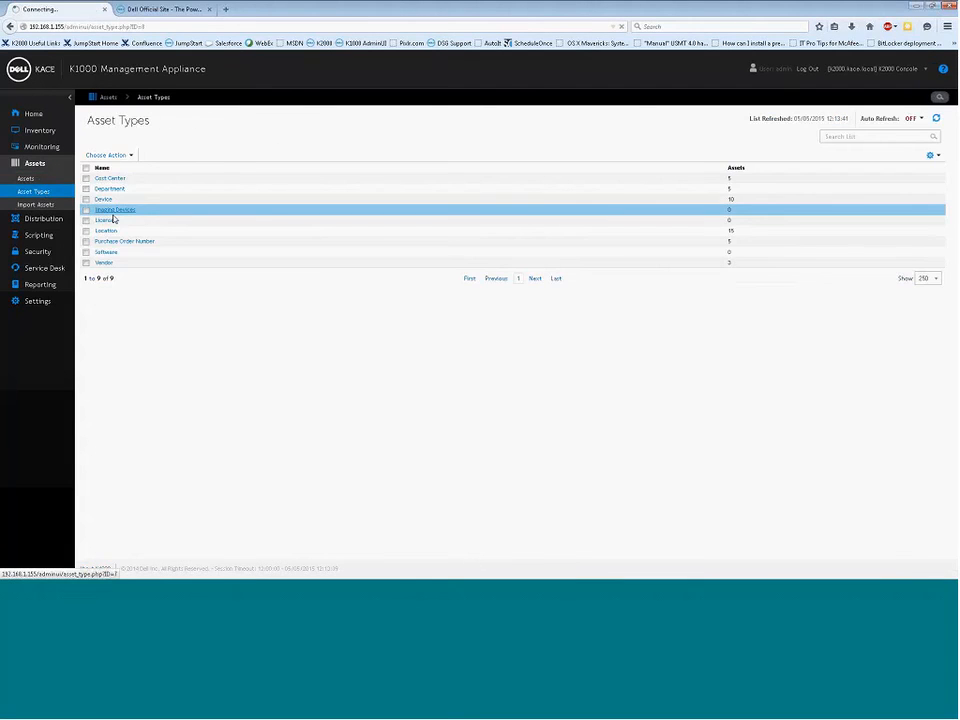
{"action": "left_click", "coordinate": [112, 242]}
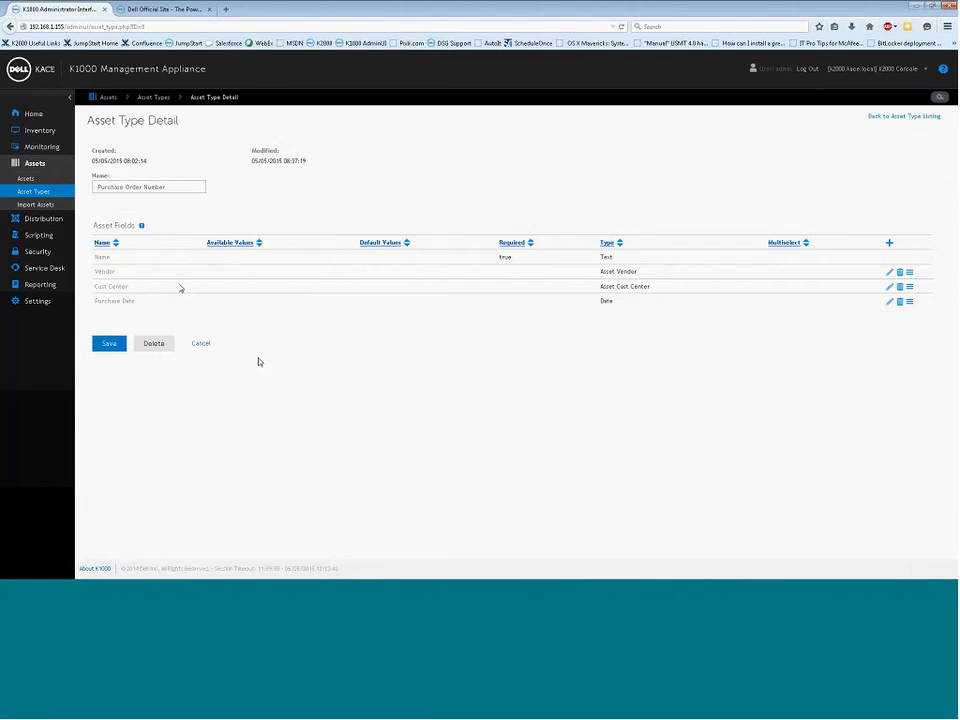
{"action": "double_click", "coordinate": [111, 271]}
{"action": "left_click", "coordinate": [126, 277]}
{"action": "left_click_drag", "start_coordinate": [120, 272], "coordinate": [95, 272]}
{"action": "left_click", "coordinate": [126, 284]}
{"action": "left_click_drag", "start_coordinate": [602, 271], "coordinate": [647, 287]}
{"action": "left_click", "coordinate": [661, 290]}
Check the Vendor field's type list, keep Asset Vendor, cancel the edit, and return to Assets
{"action": "left_click", "coordinate": [888, 274]}
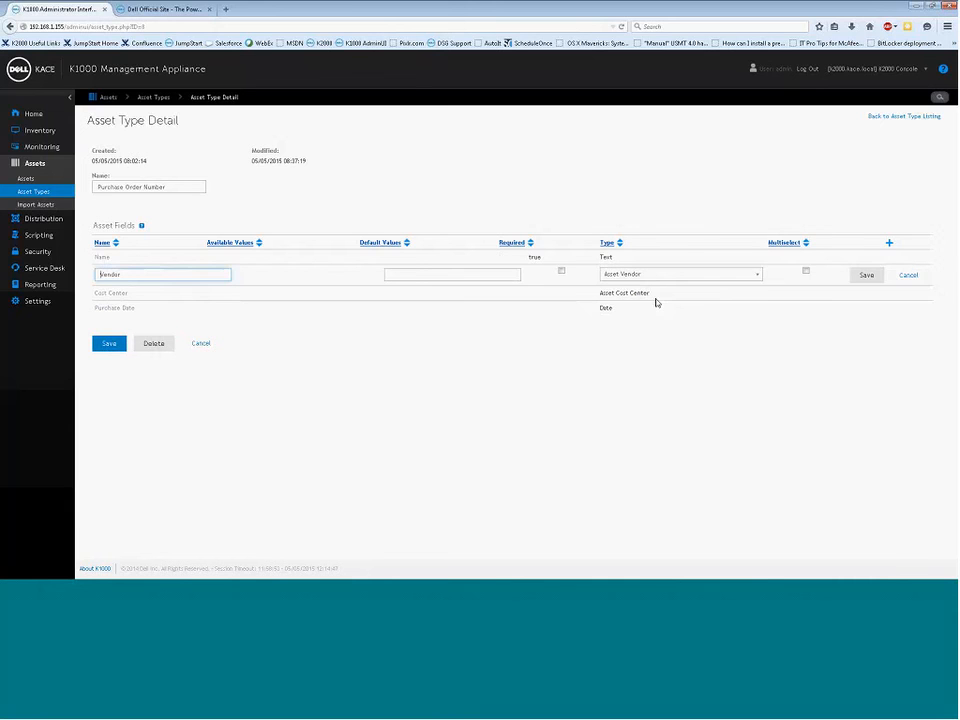
{"action": "left_click", "coordinate": [757, 276]}
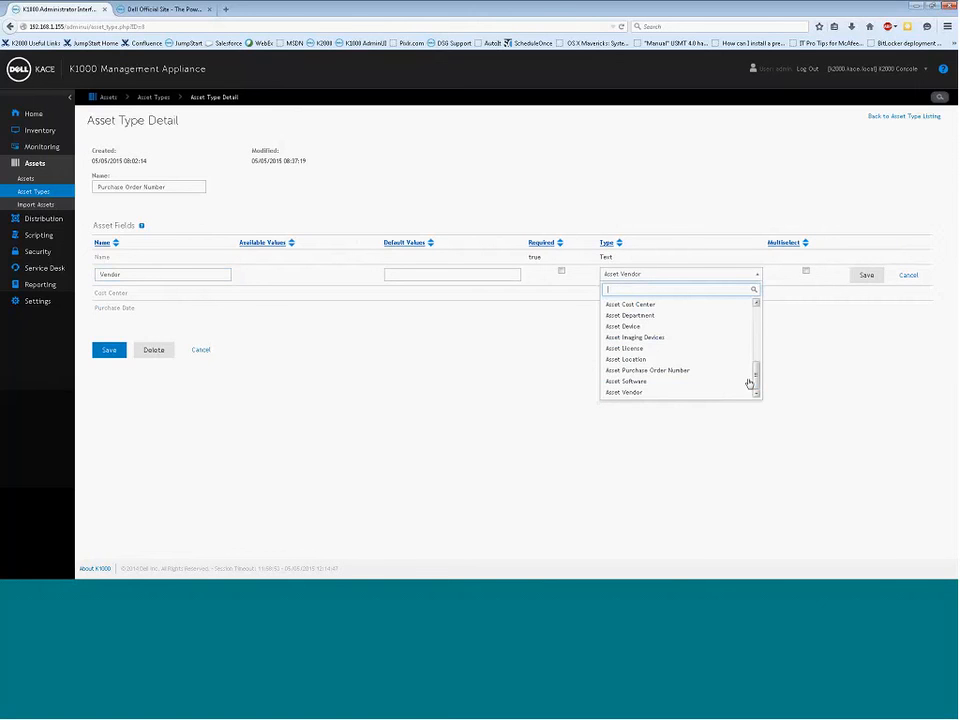
{"action": "left_click", "coordinate": [707, 394]}
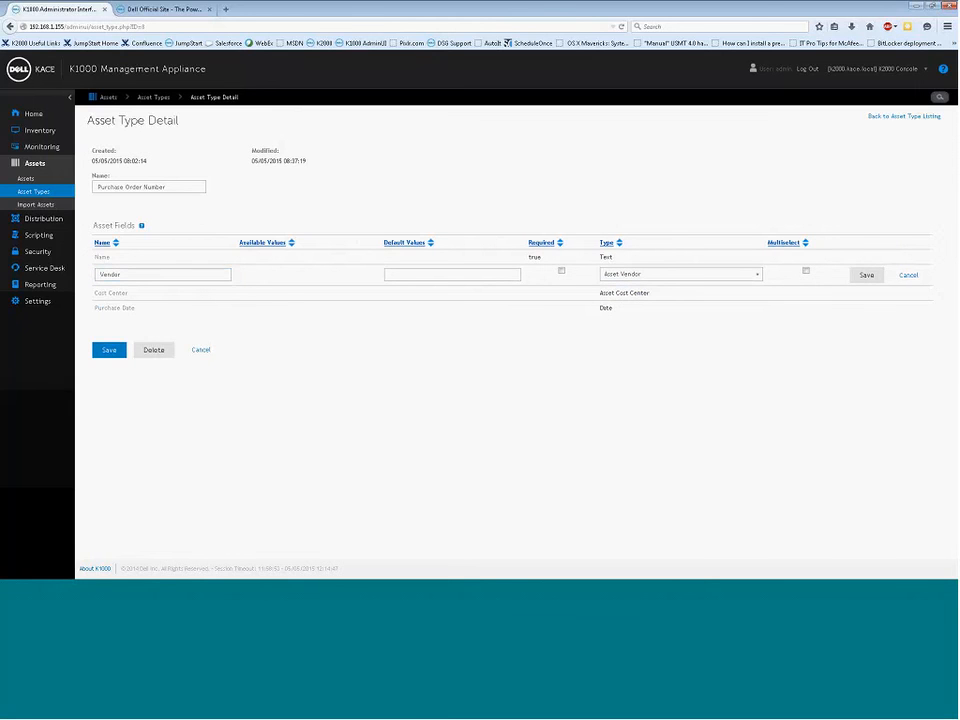
{"action": "left_click", "coordinate": [910, 275]}
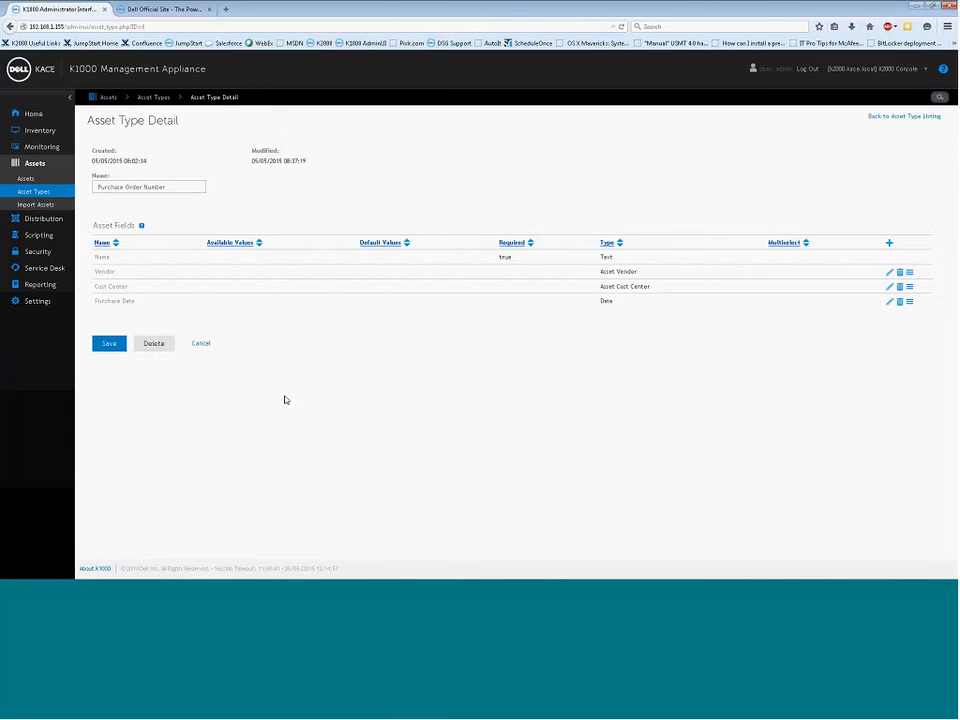
{"action": "left_click", "coordinate": [26, 179]}
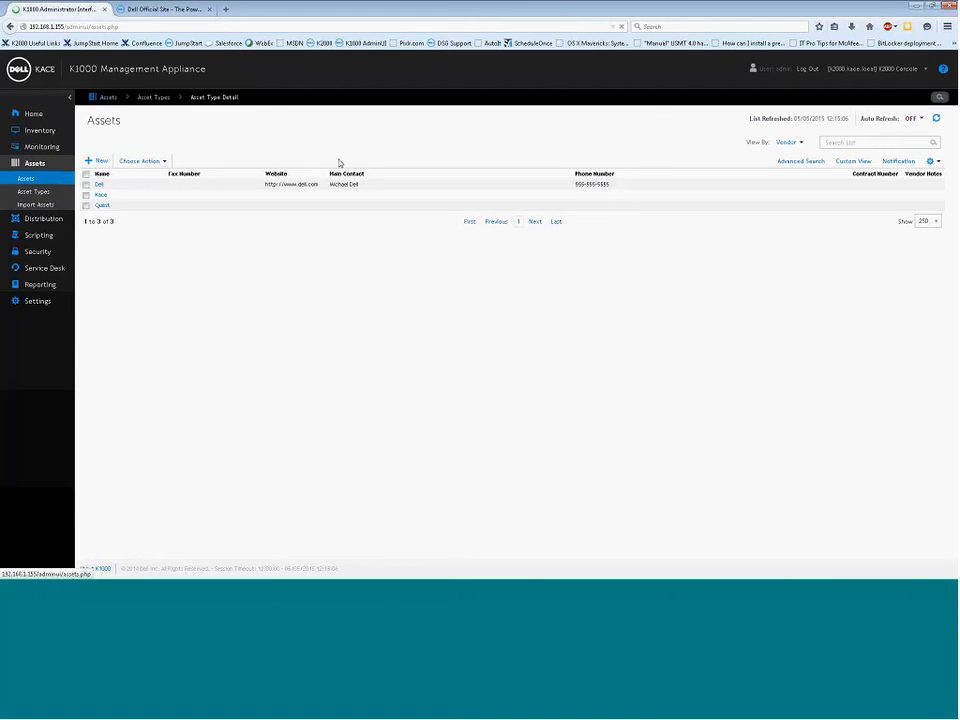
Filter Assets by Purchase Order Number, showing POs 0001–0005 with vendors and cost center 401
{"action": "left_click", "coordinate": [800, 143]}
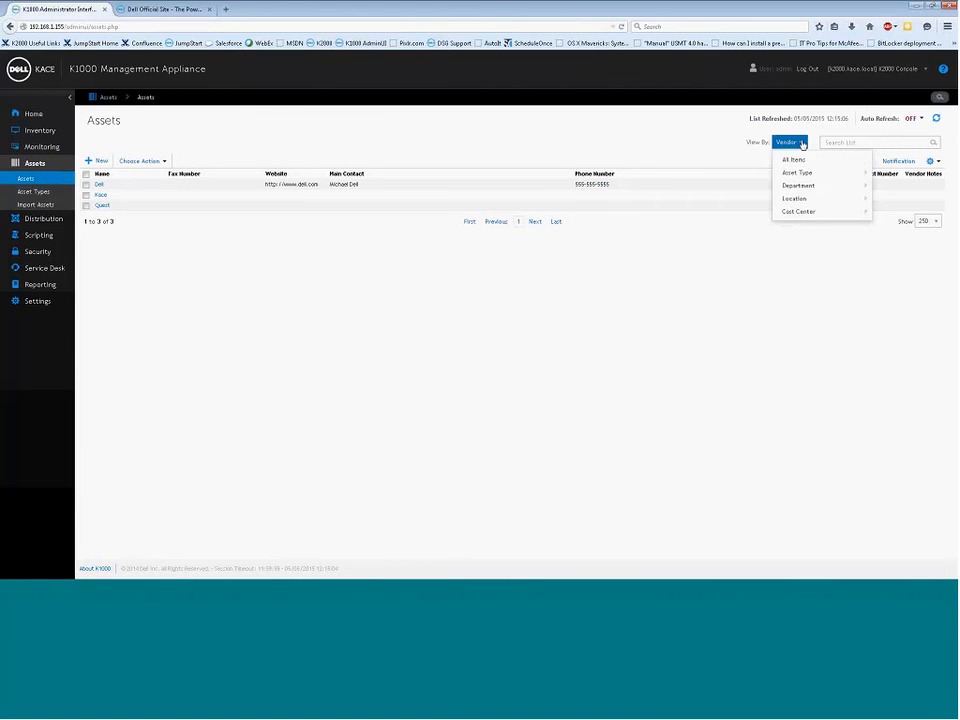
{"action": "mouse_move", "coordinate": [807, 176]}
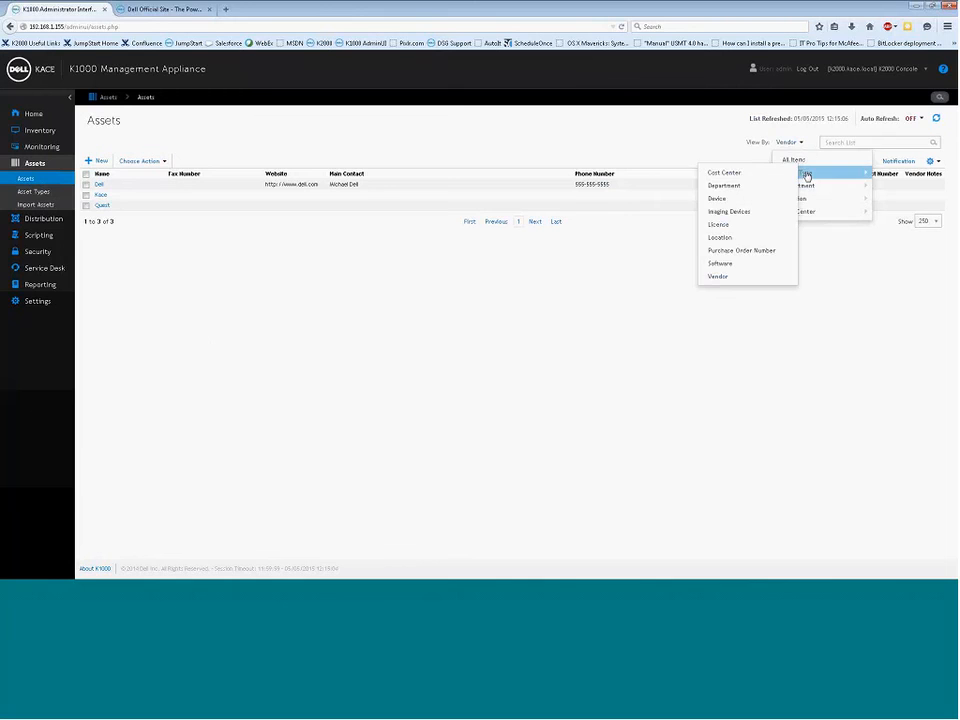
{"action": "left_click", "coordinate": [746, 251]}
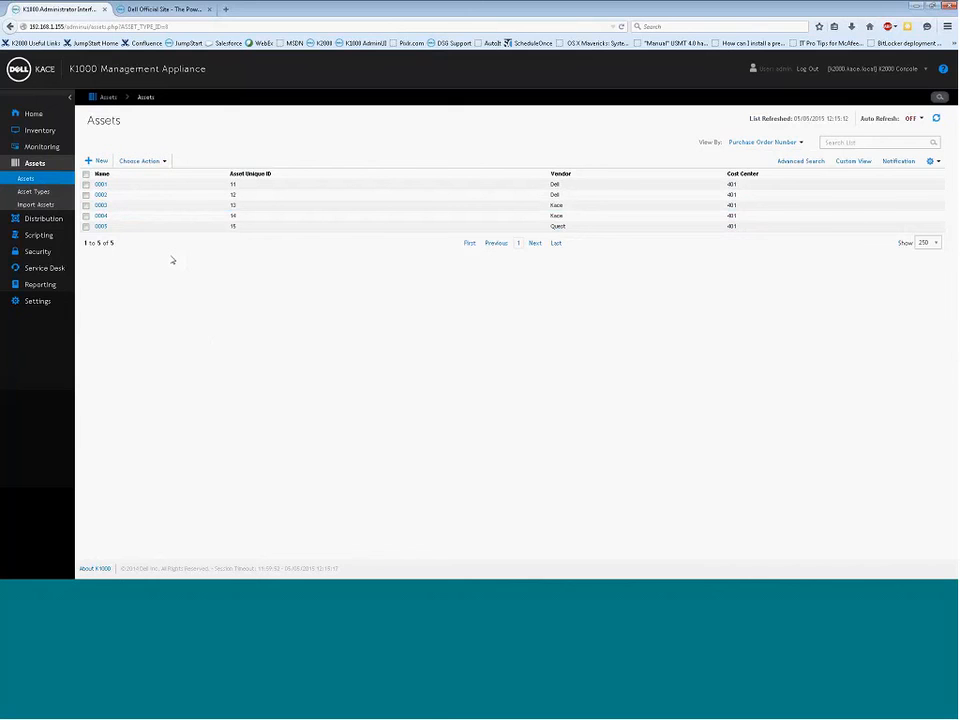
{"action": "left_click", "coordinate": [98, 161]}
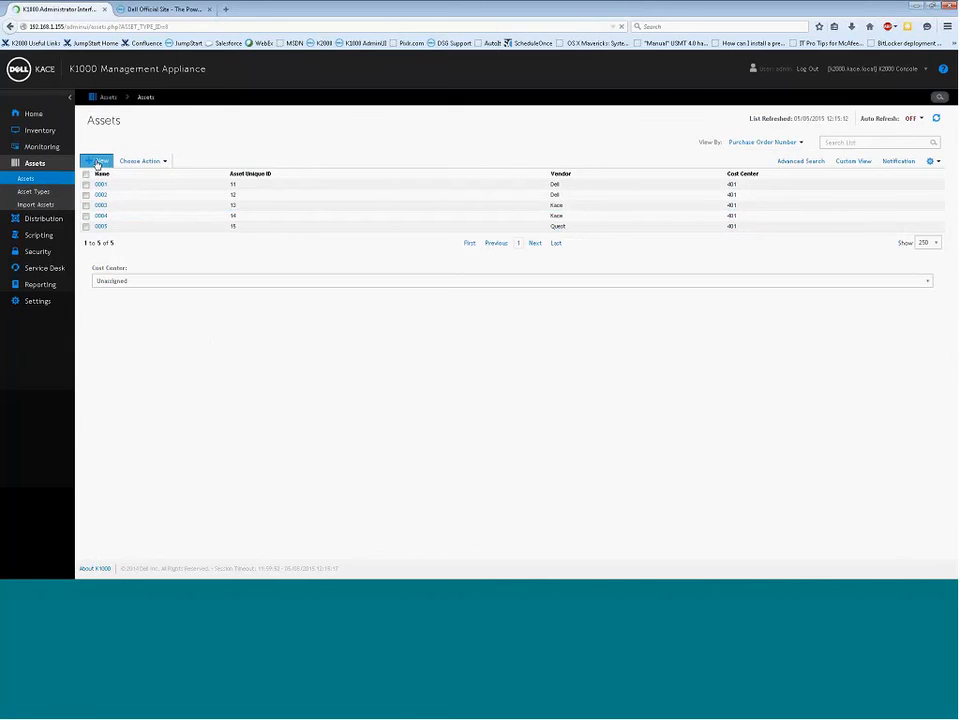
Name the new purchase order 0006 with vendor Dell and cost center 401
{"action": "type", "text": "0006"}
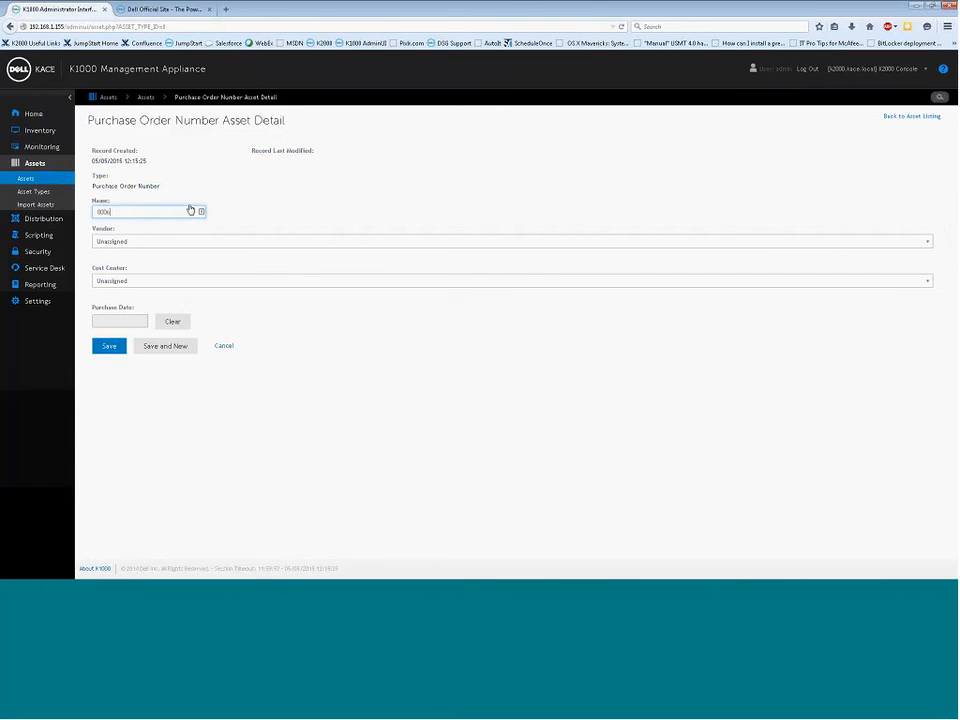
{"action": "left_click", "coordinate": [236, 242]}
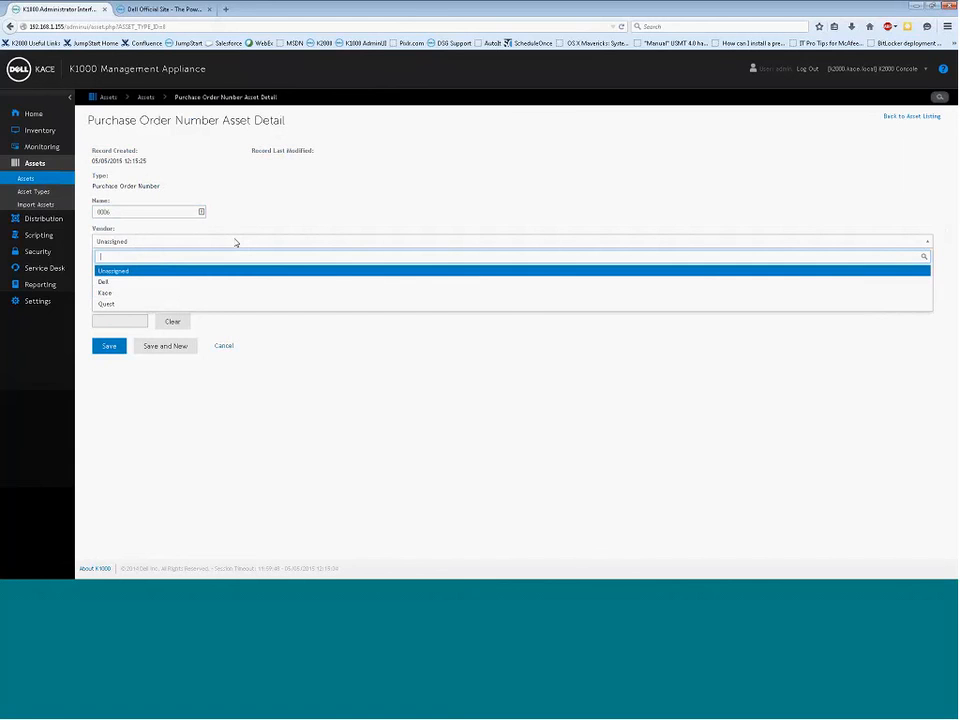
{"action": "left_click", "coordinate": [128, 283]}
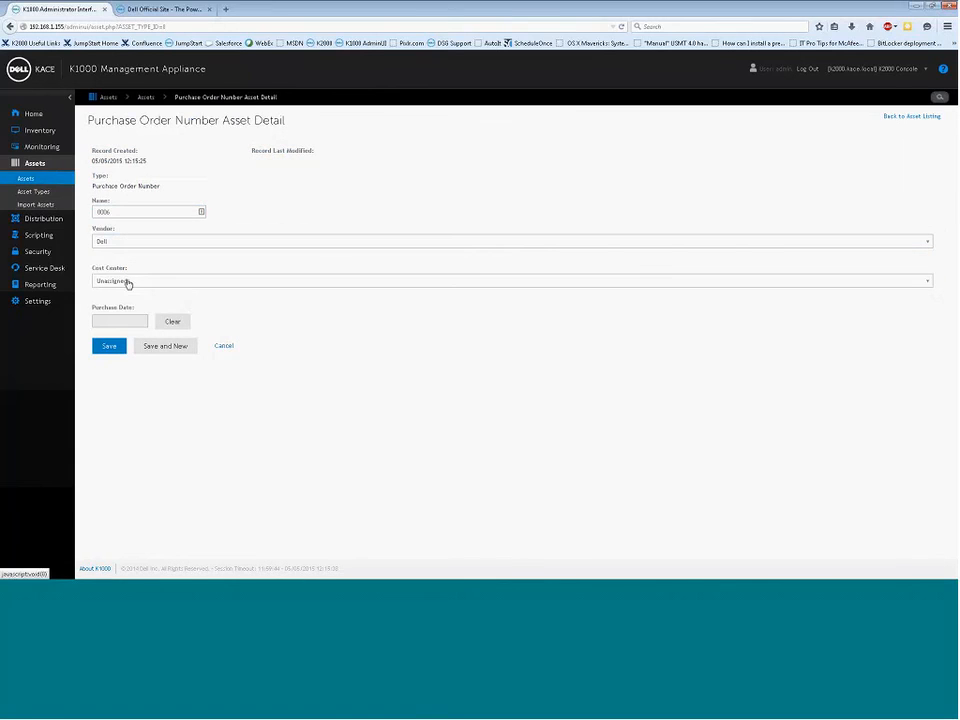
{"action": "left_click", "coordinate": [221, 281]}
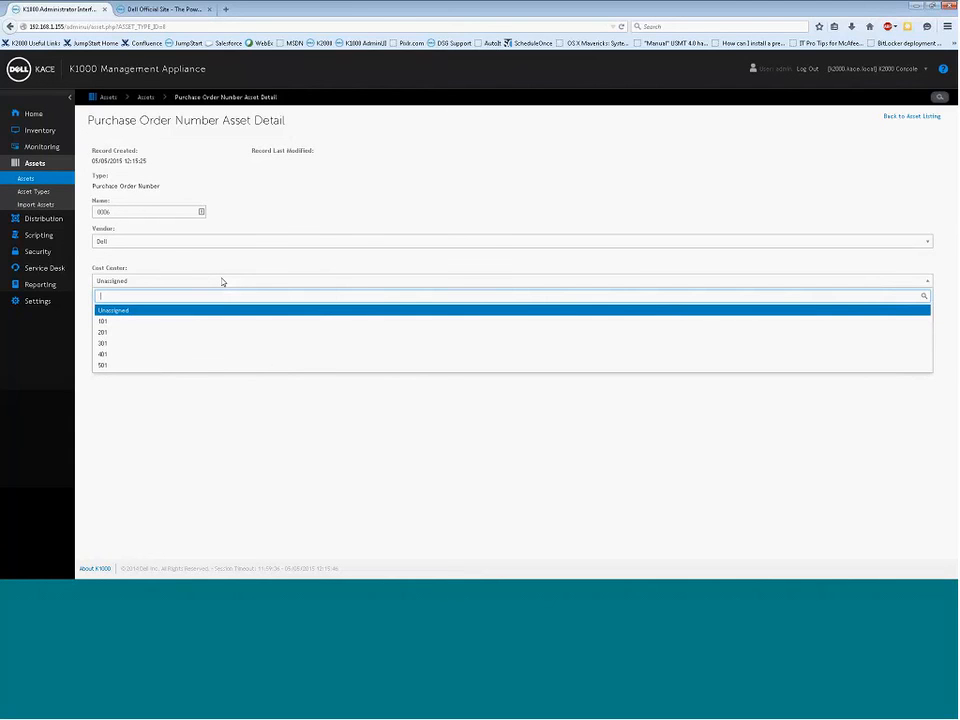
{"action": "left_click", "coordinate": [120, 354]}
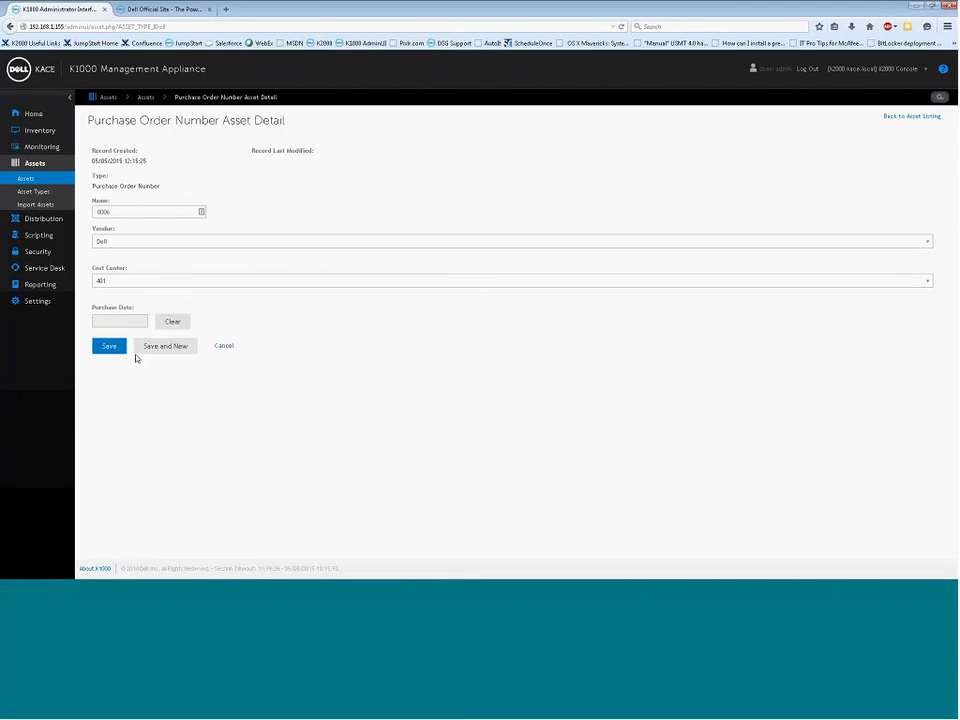
Set the purchase date to 05/14/2015 and save purchase order 0006
{"action": "left_click", "coordinate": [114, 321]}
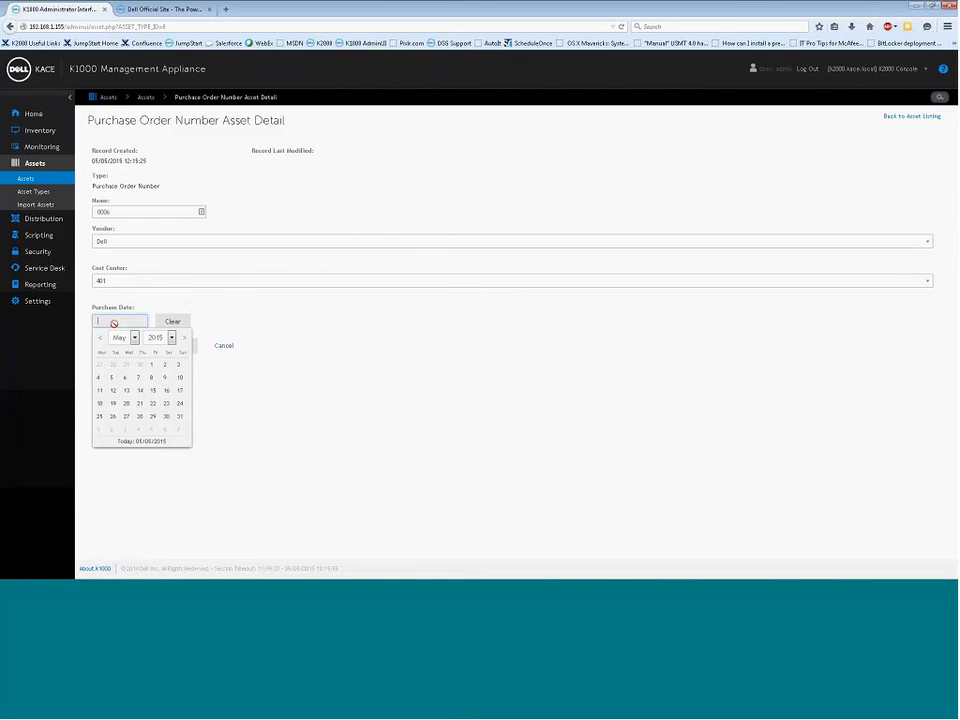
{"action": "left_click", "coordinate": [140, 391]}
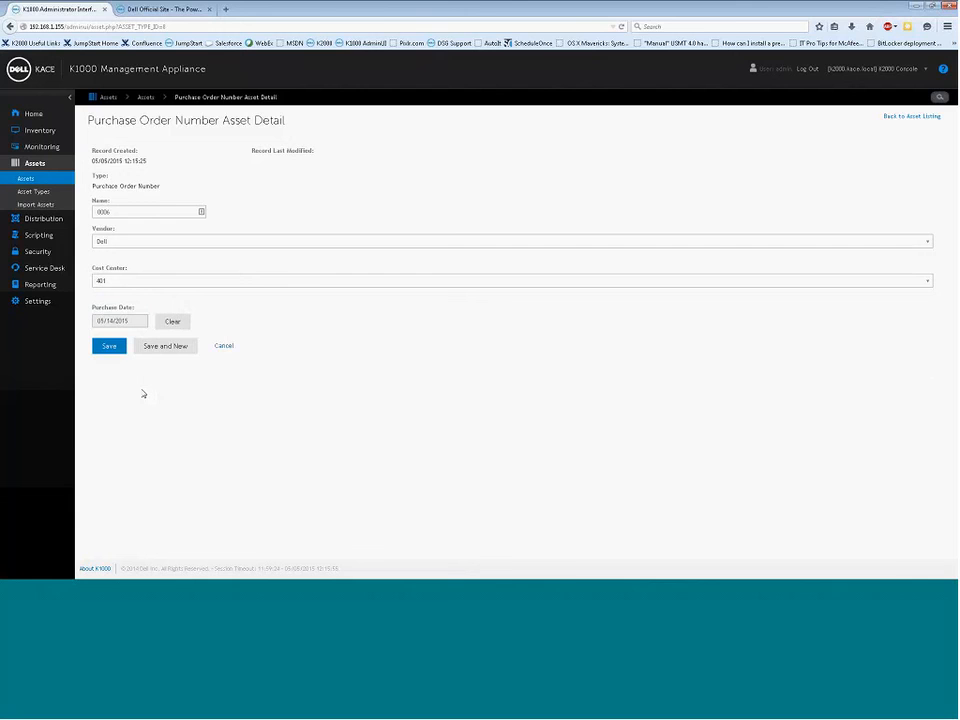
{"action": "left_click", "coordinate": [114, 346]}
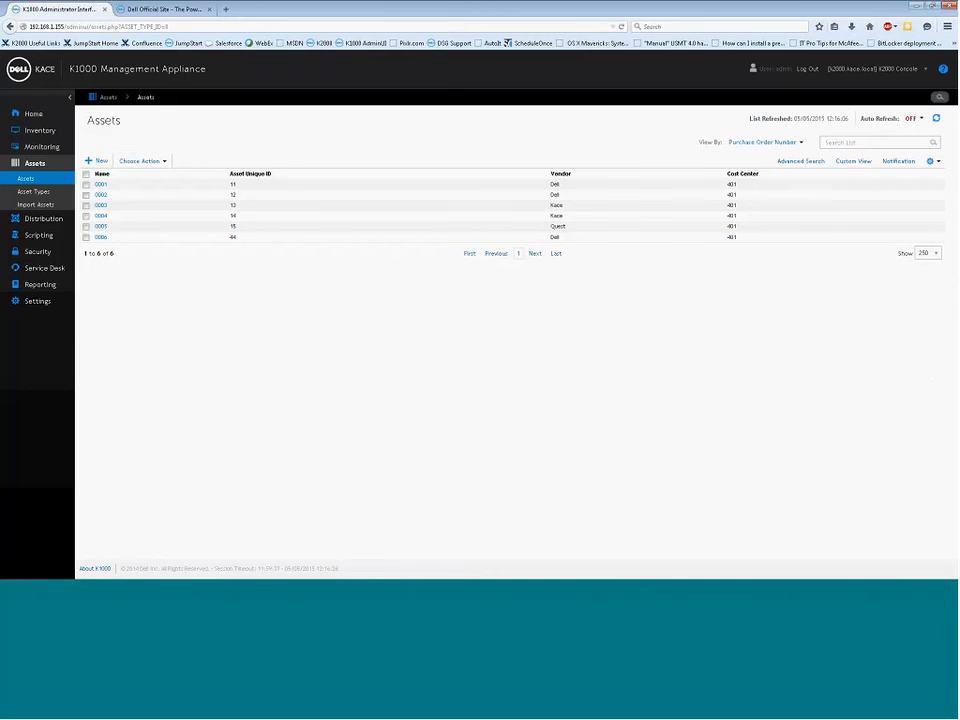
List the Vendor assets and open purchase order 0001 from Dell's related assets
{"action": "left_click", "coordinate": [797, 143]}
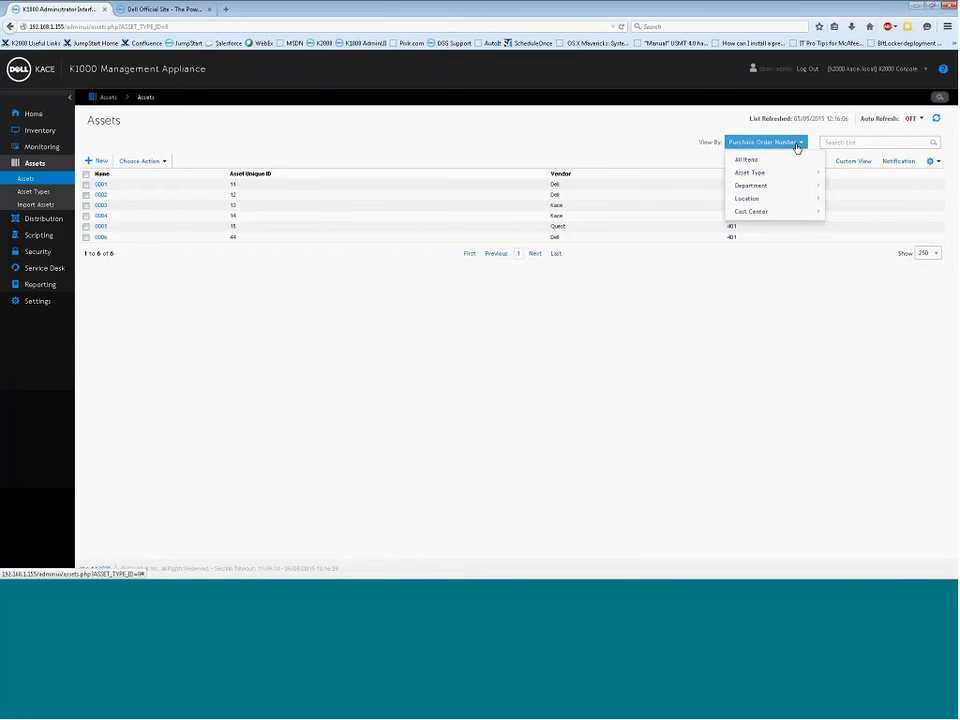
{"action": "mouse_move", "coordinate": [796, 176]}
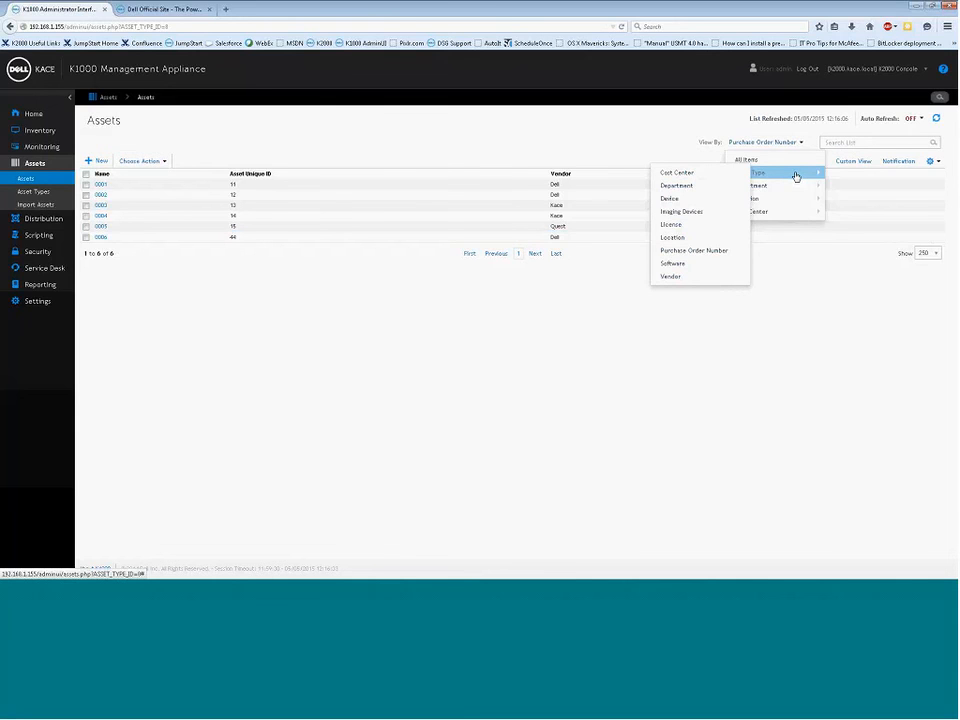
{"action": "left_click", "coordinate": [684, 277]}
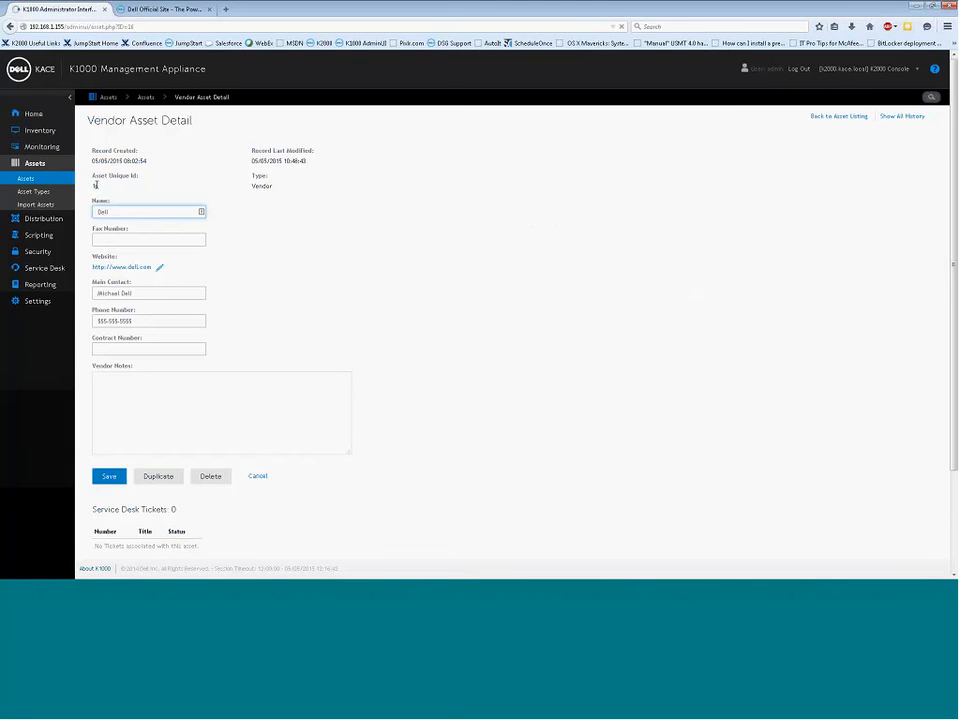
{"action": "scroll", "coordinate": [416, 298], "scroll_direction": "down", "scroll_amount": 3}
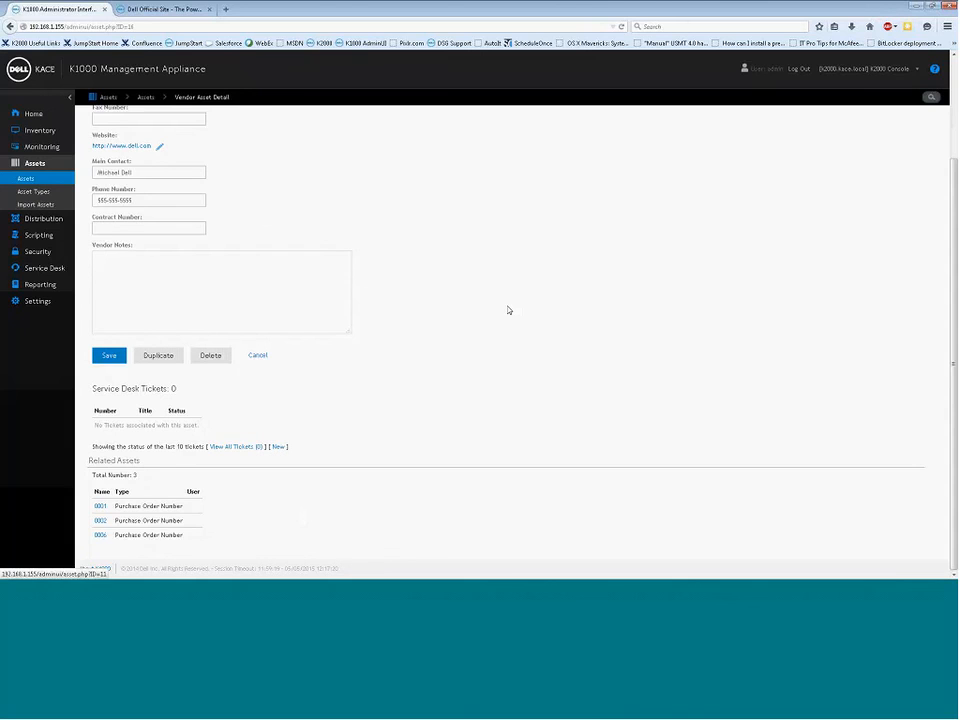
{"action": "left_click", "coordinate": [100, 506]}
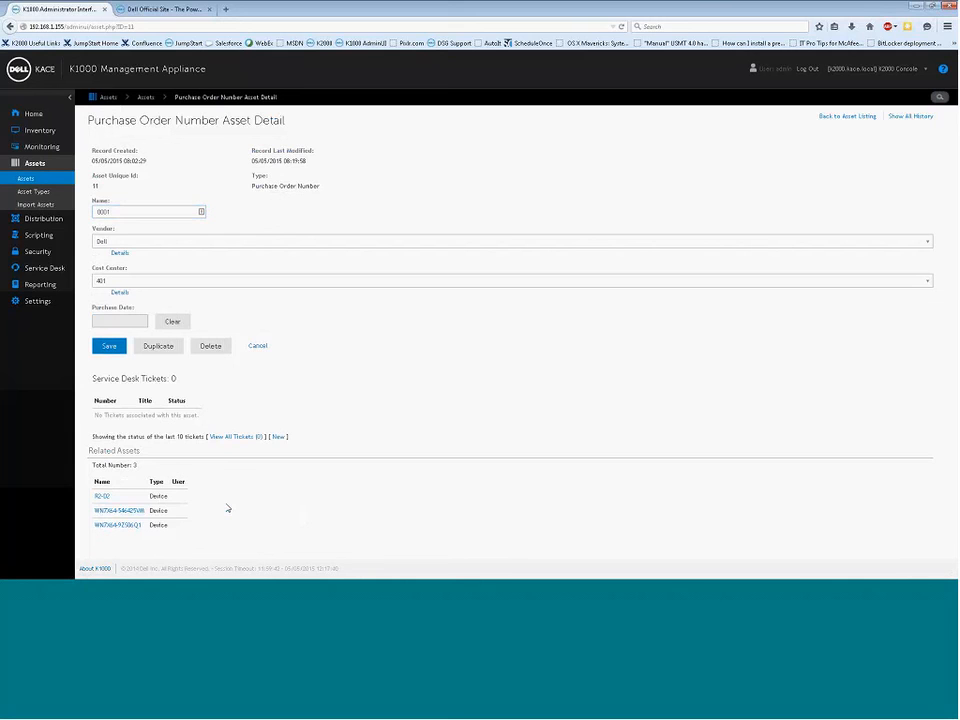
Keep Dell as order 0001's vendor and open its related R2-02 device record
{"action": "left_click_drag", "start_coordinate": [228, 509], "coordinate": [106, 500]}
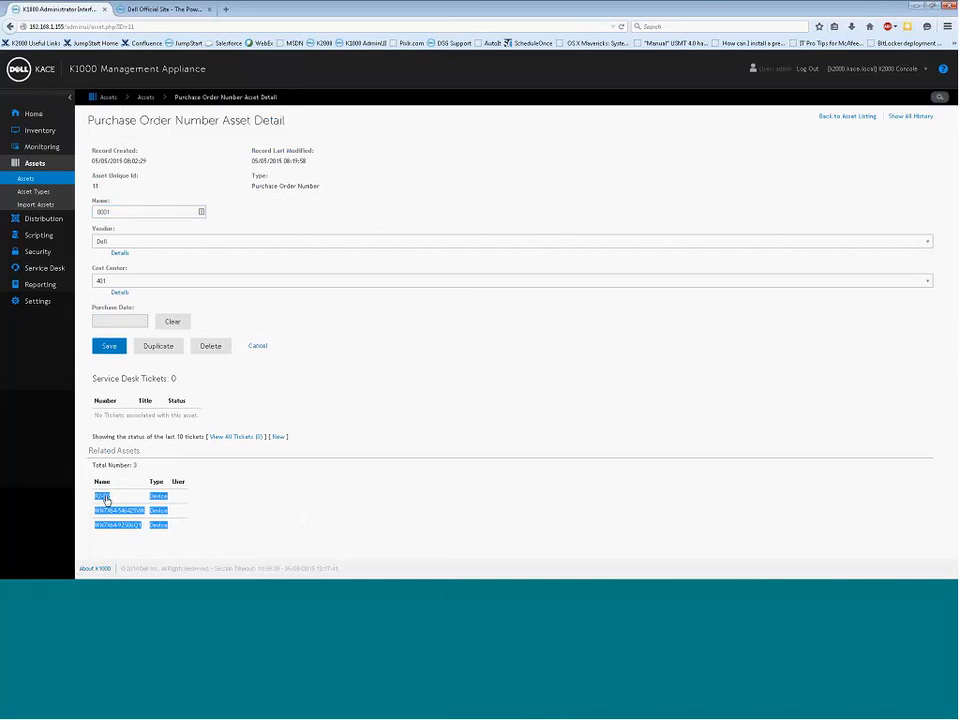
{"action": "left_click", "coordinate": [231, 520]}
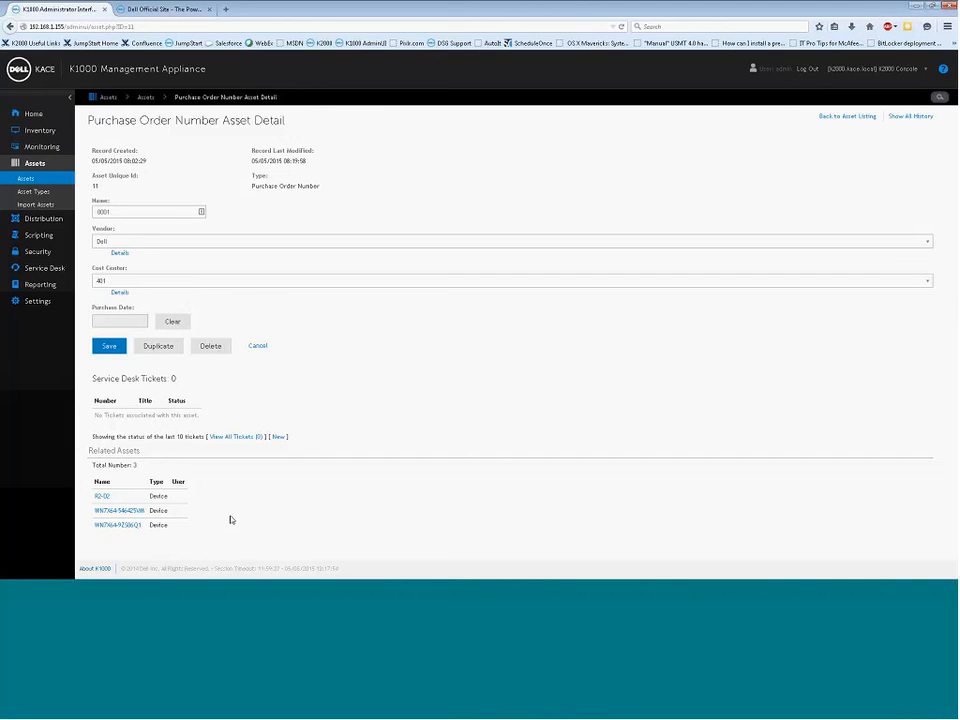
{"action": "left_click", "coordinate": [339, 243]}
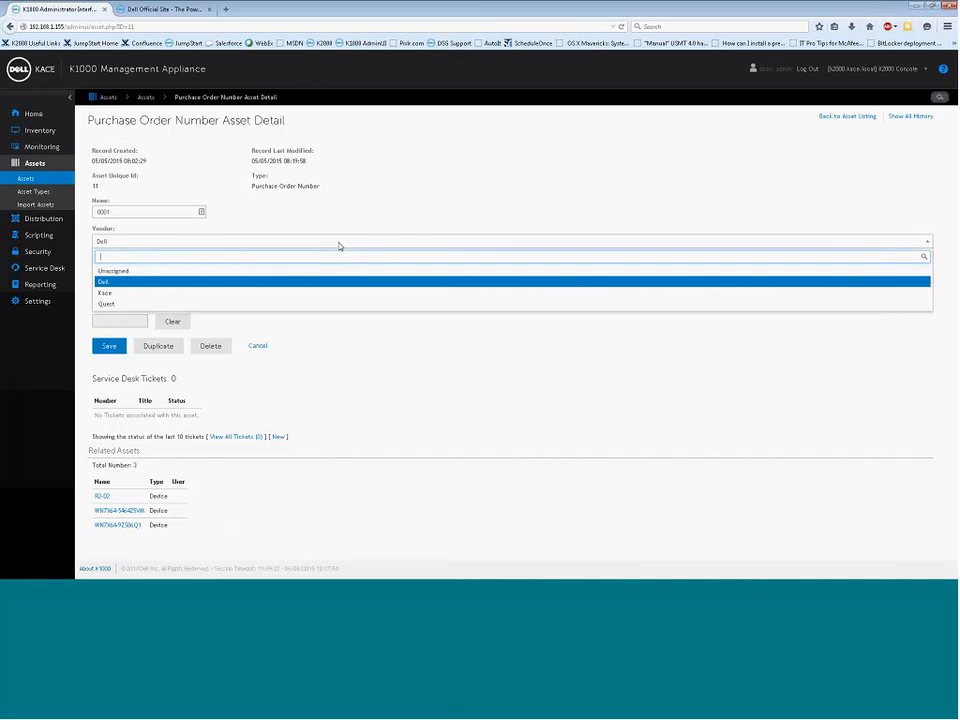
{"action": "left_click", "coordinate": [383, 200]}
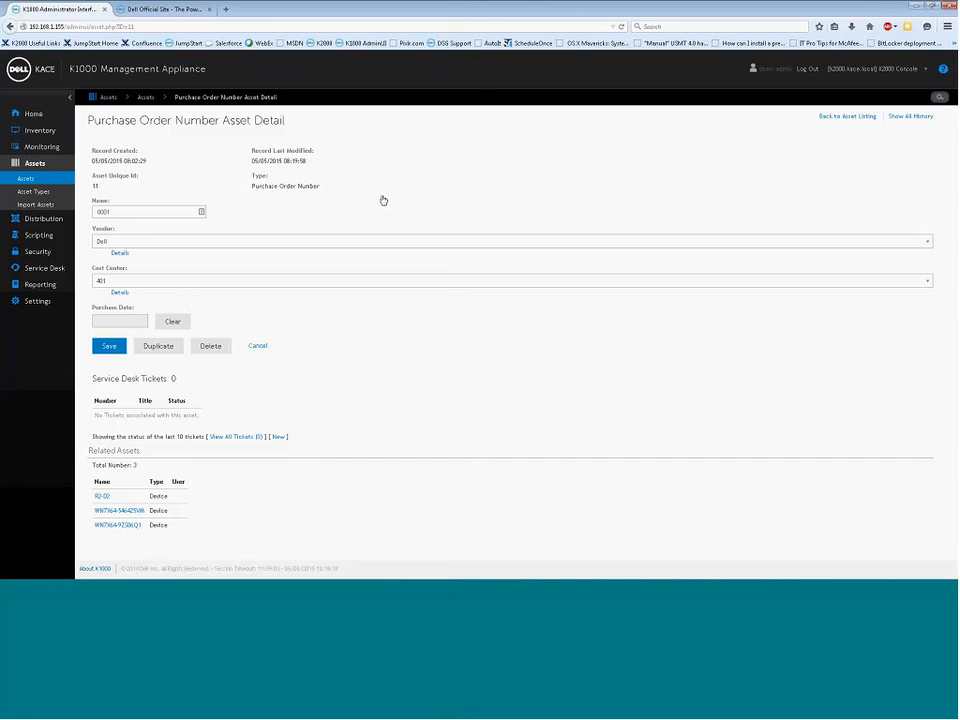
{"action": "left_click", "coordinate": [102, 497]}
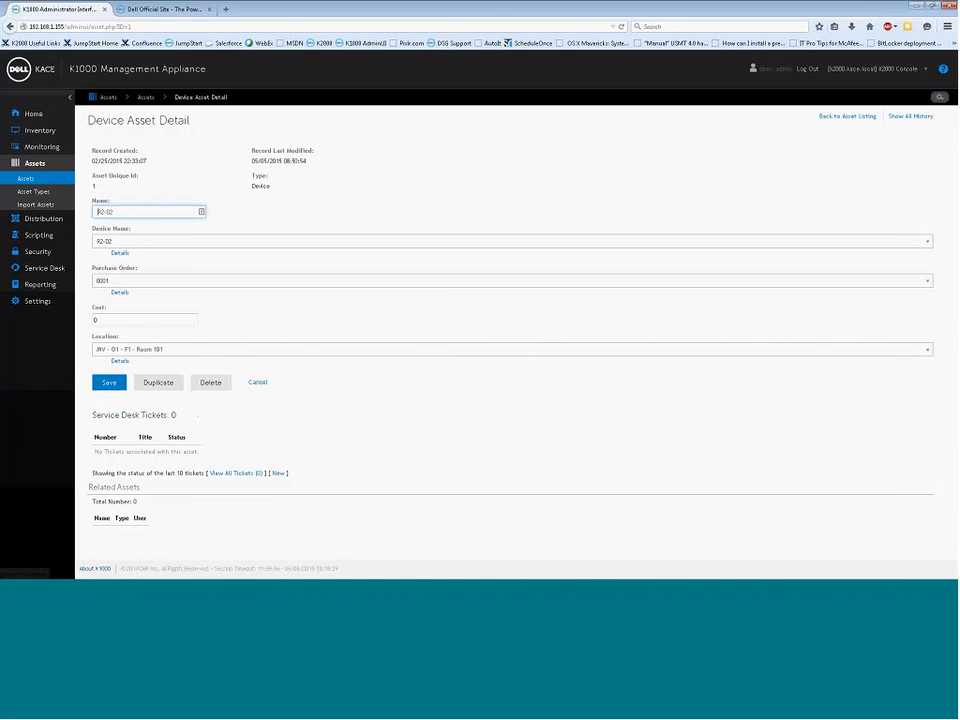
{"action": "left_click", "coordinate": [32, 192]}
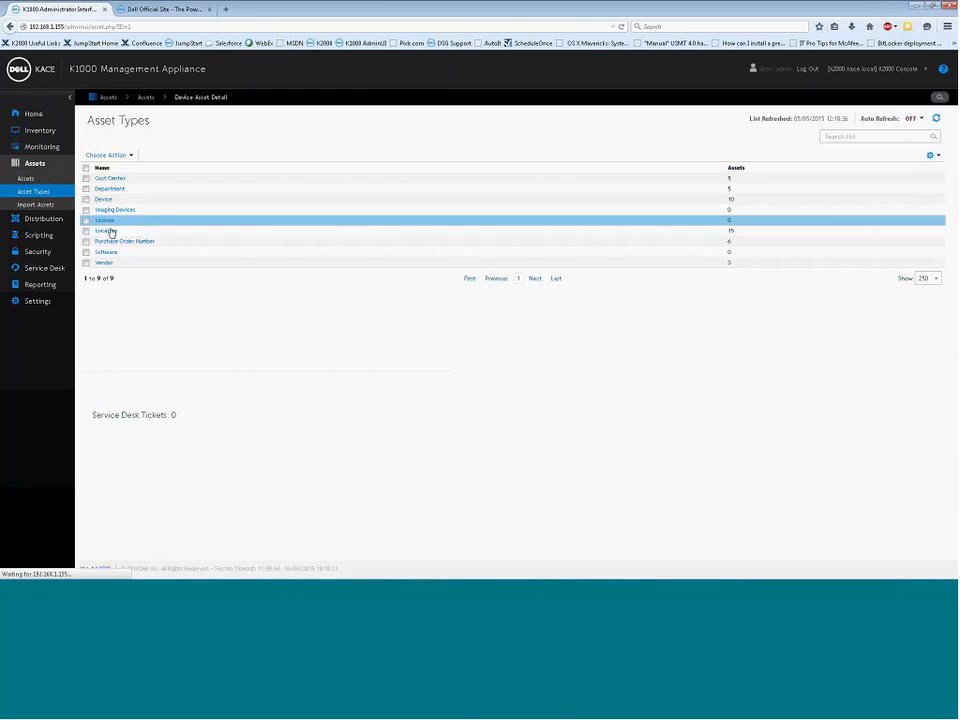
Inspect the Location asset type's Parent Location field, then return to the Assets list
{"action": "left_click", "coordinate": [106, 231]}
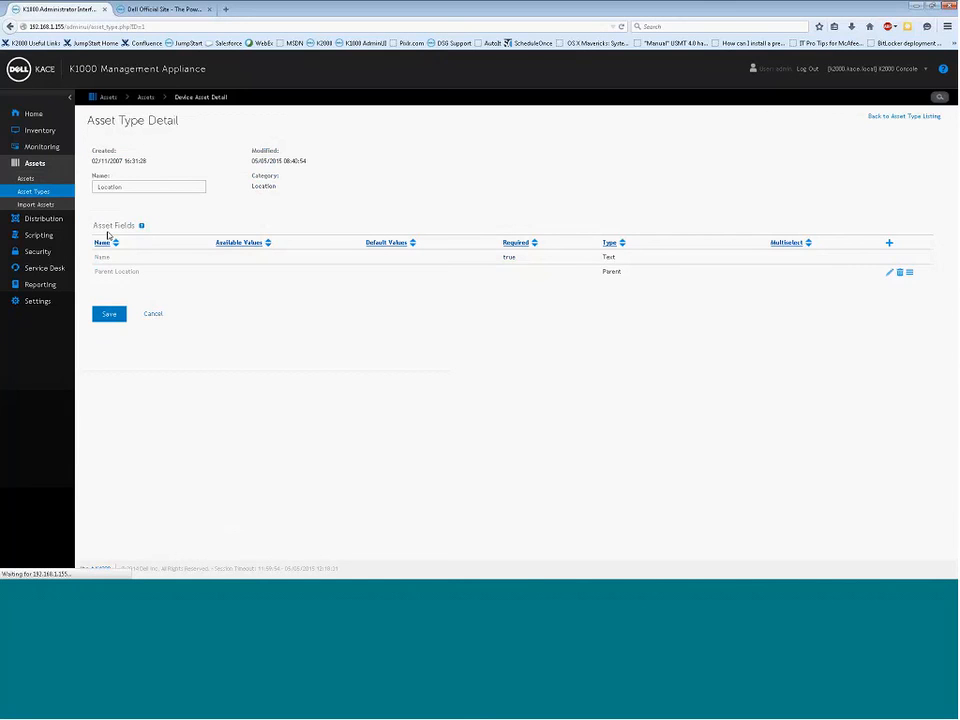
{"action": "left_click", "coordinate": [33, 180]}
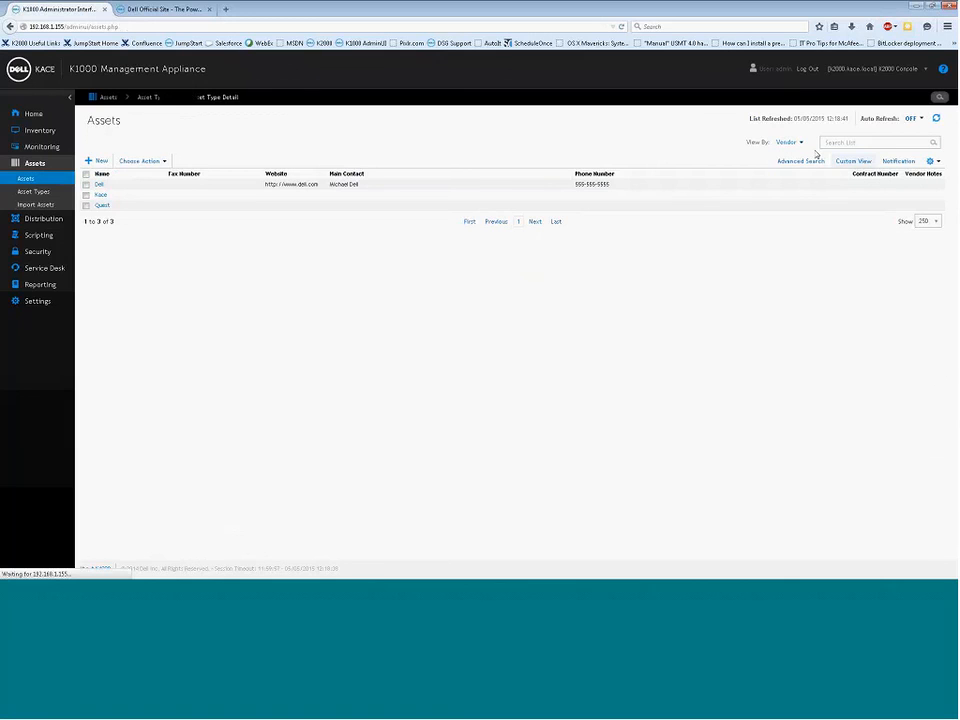
{"action": "left_click", "coordinate": [38, 192]}
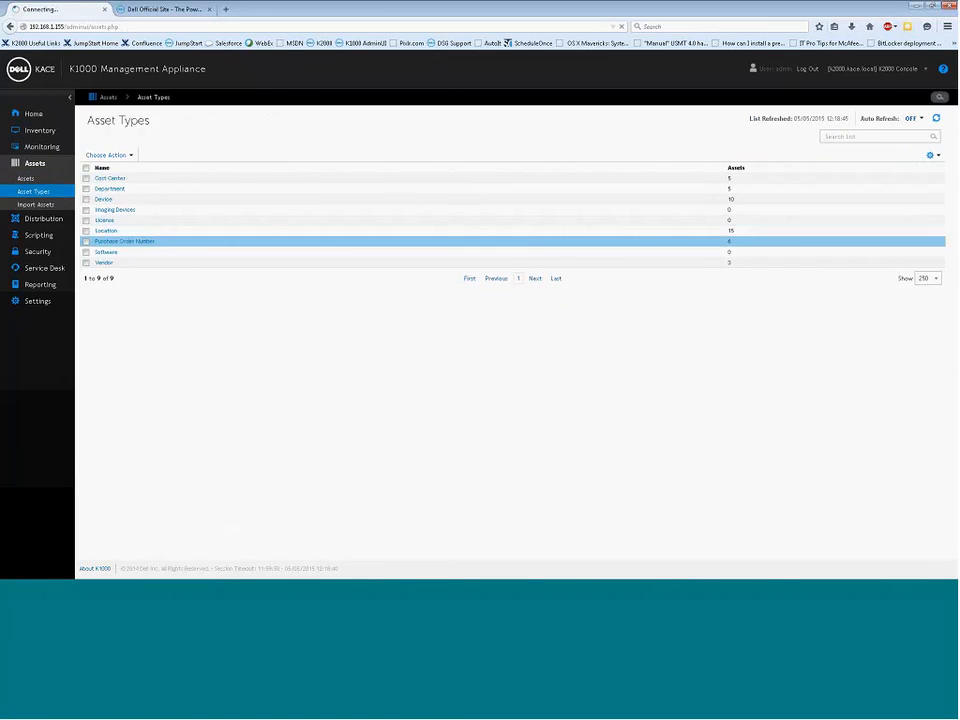
{"action": "left_click", "coordinate": [105, 230]}
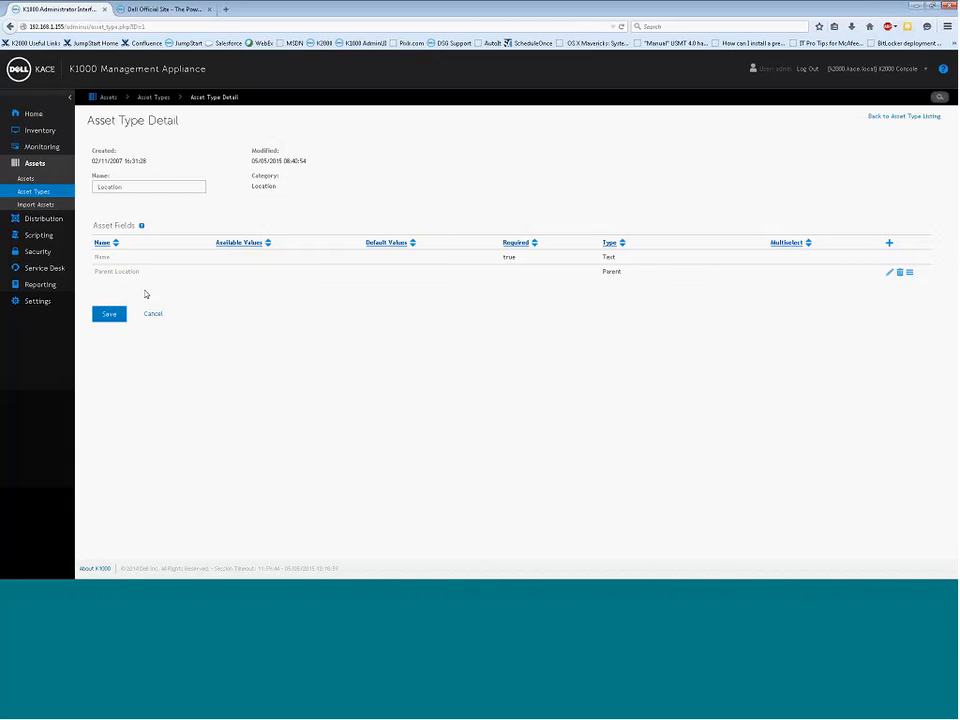
{"action": "left_click_drag", "start_coordinate": [140, 272], "coordinate": [111, 275]}
{"action": "left_click", "coordinate": [155, 289]}
{"action": "left_click", "coordinate": [26, 179]}
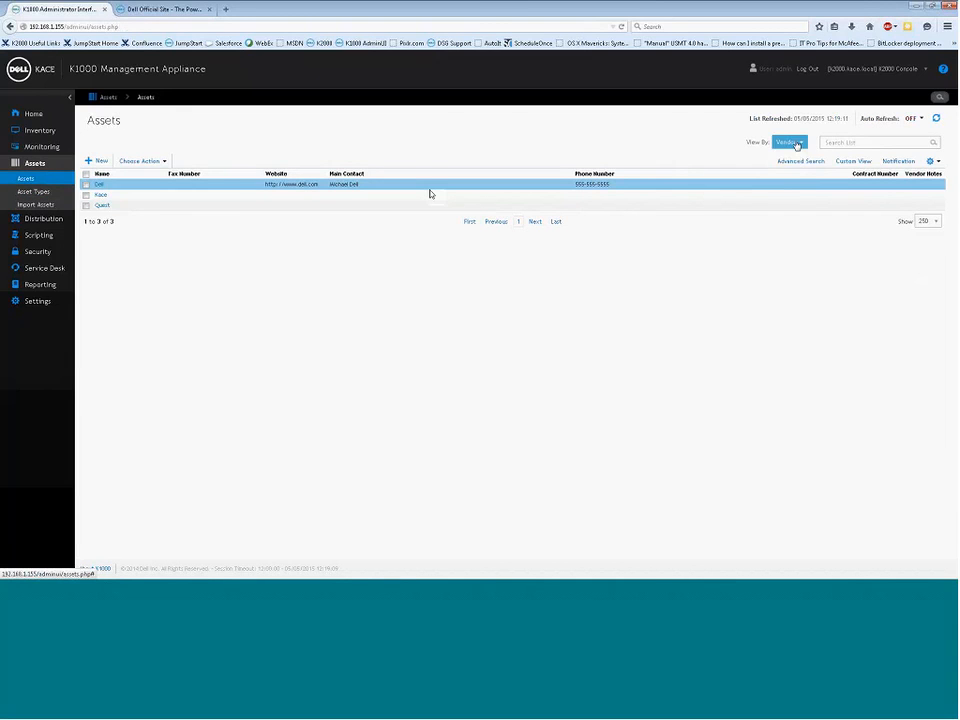
View the Assets list by Asset Type > Location to show the 15 locations
{"action": "left_click", "coordinate": [790, 142]}
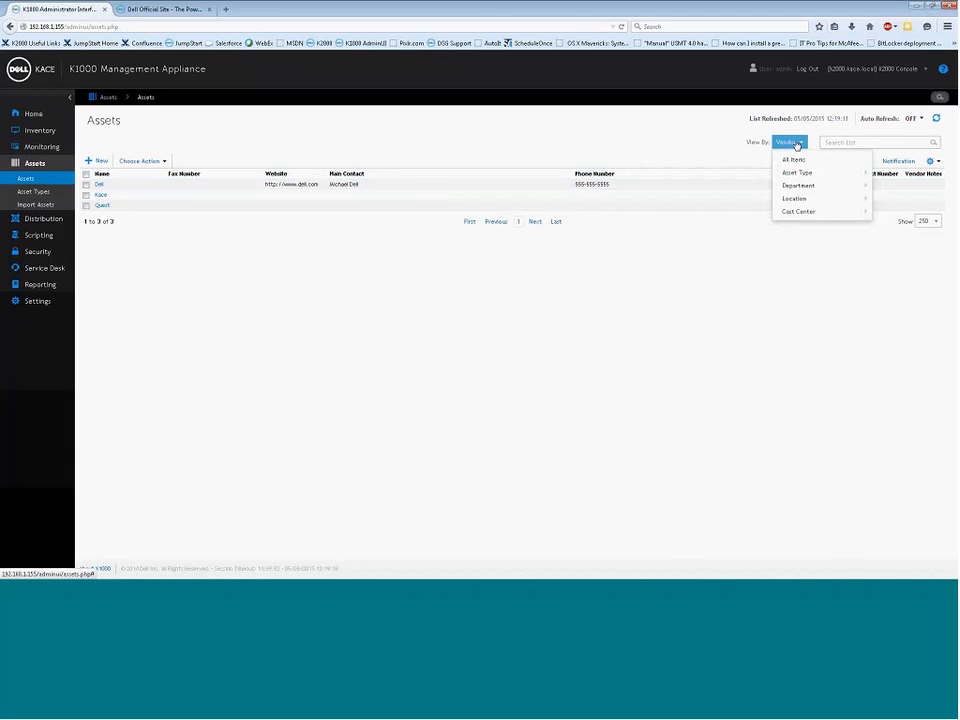
{"action": "mouse_move", "coordinate": [812, 203]}
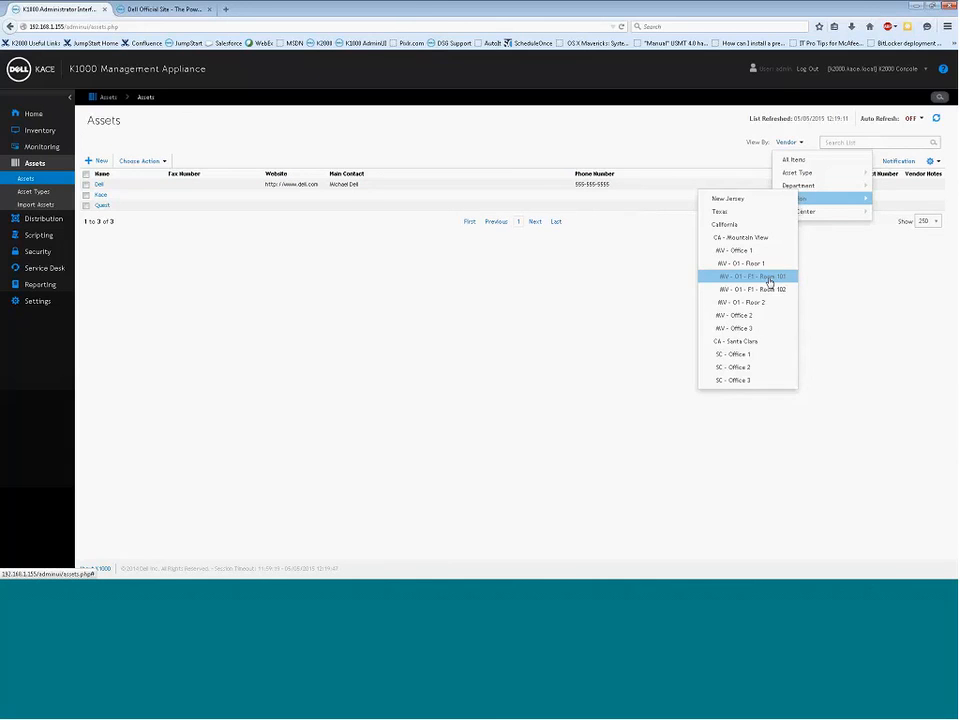
{"action": "left_click", "coordinate": [787, 142]}
{"action": "mouse_move", "coordinate": [803, 178]}
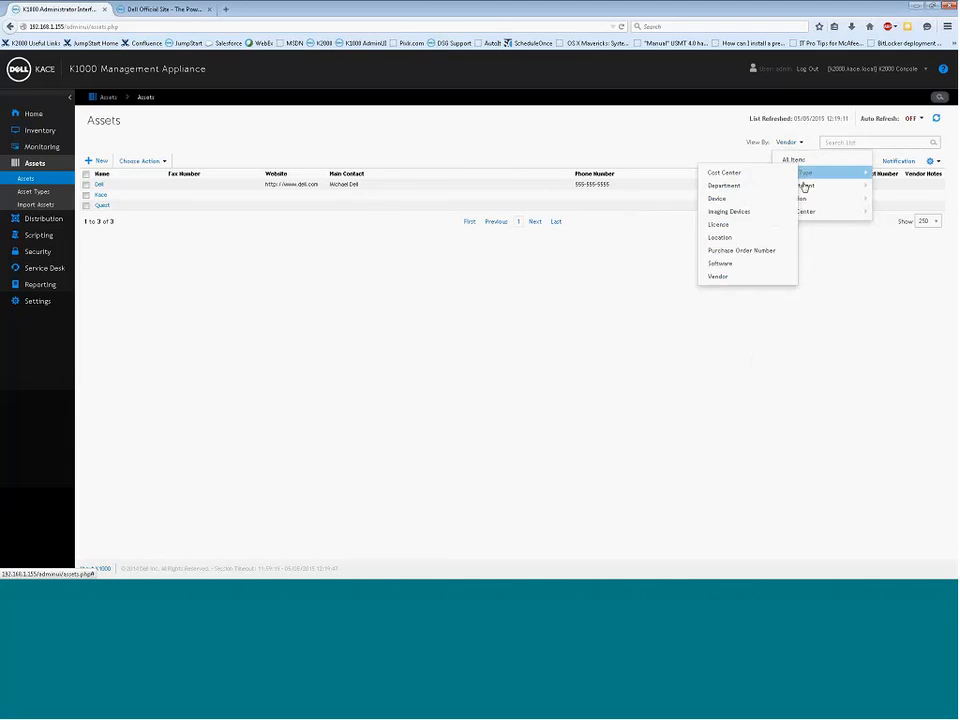
{"action": "left_click", "coordinate": [743, 238]}
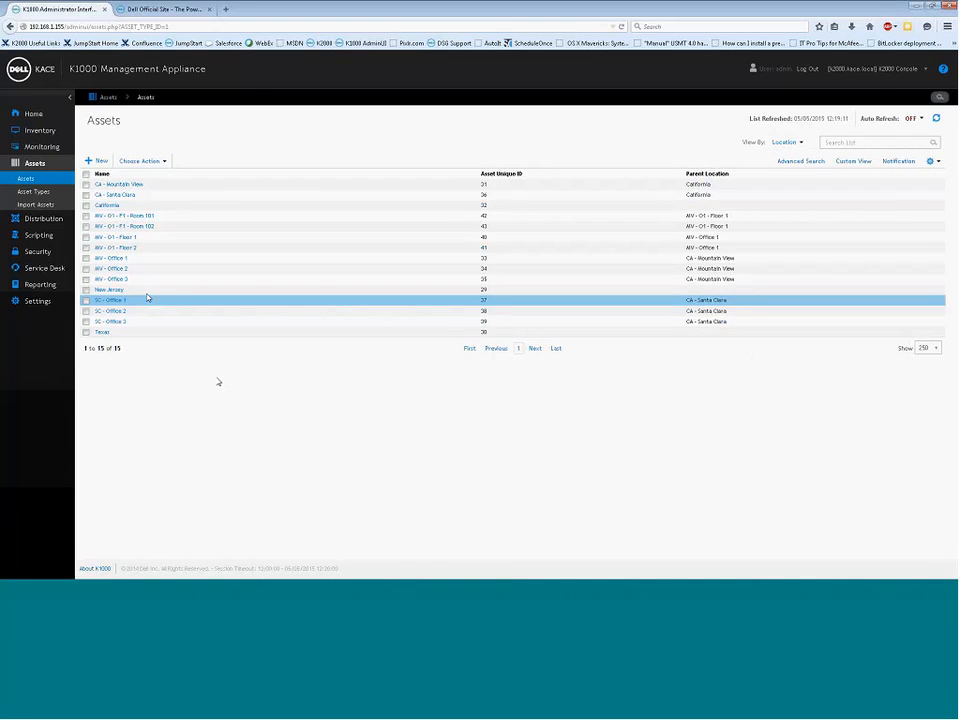
{"action": "left_click", "coordinate": [133, 215]}
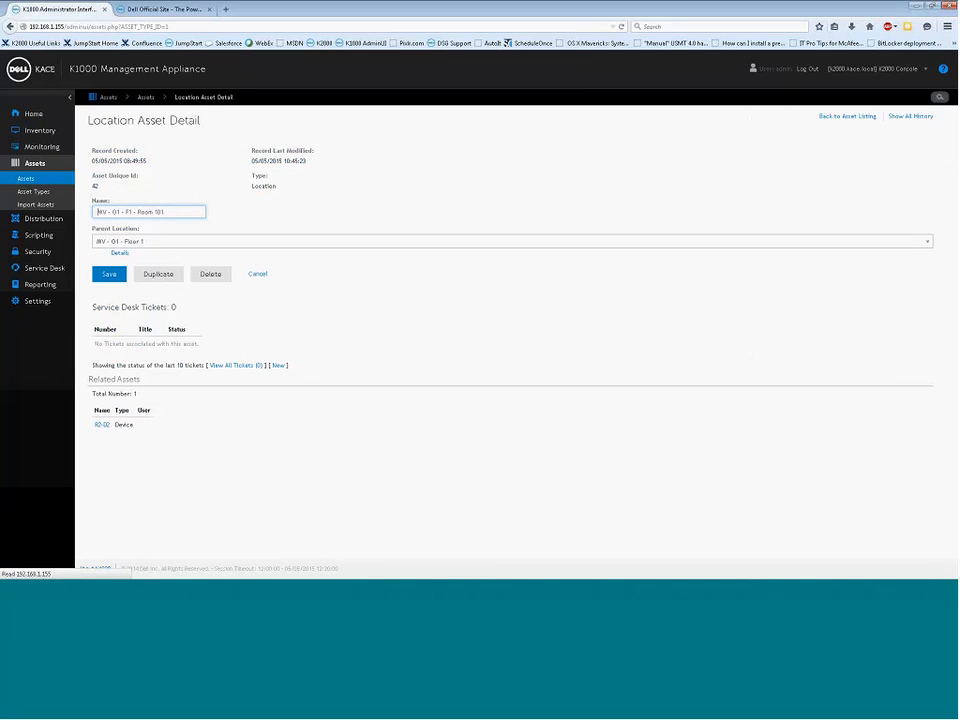
{"action": "left_click_drag", "start_coordinate": [93, 421], "coordinate": [100, 437]}
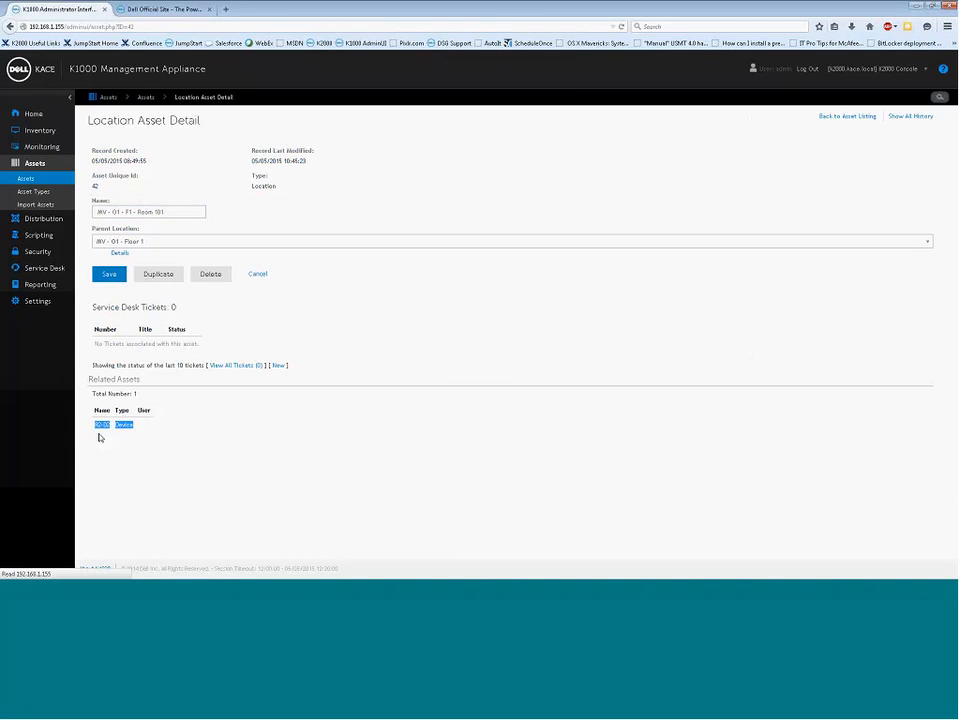
{"action": "left_click", "coordinate": [150, 437]}
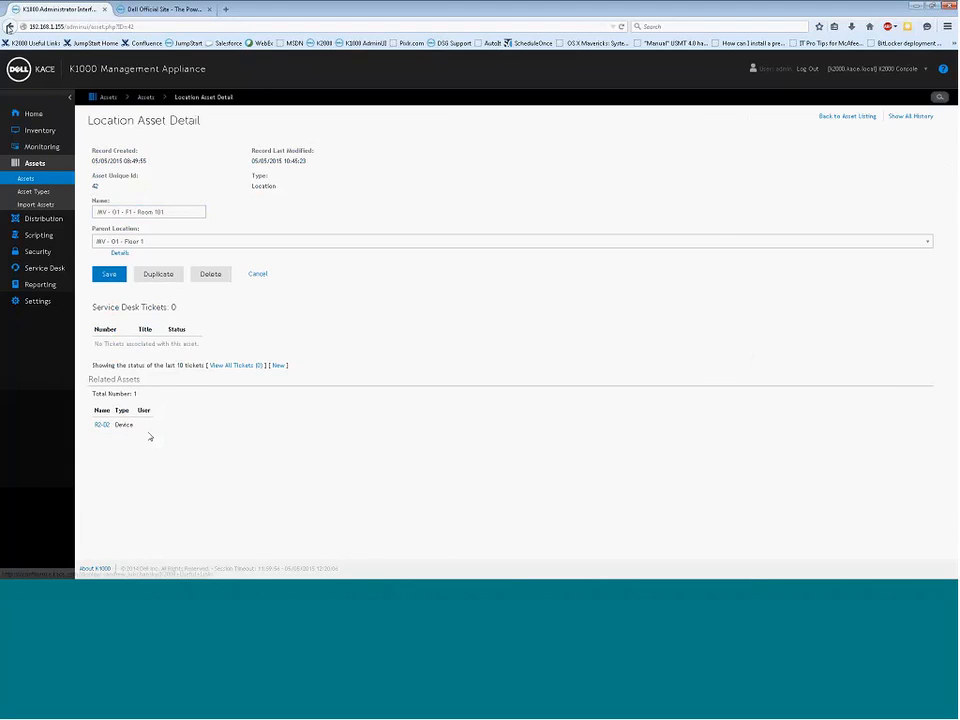
{"action": "left_click", "coordinate": [8, 27]}
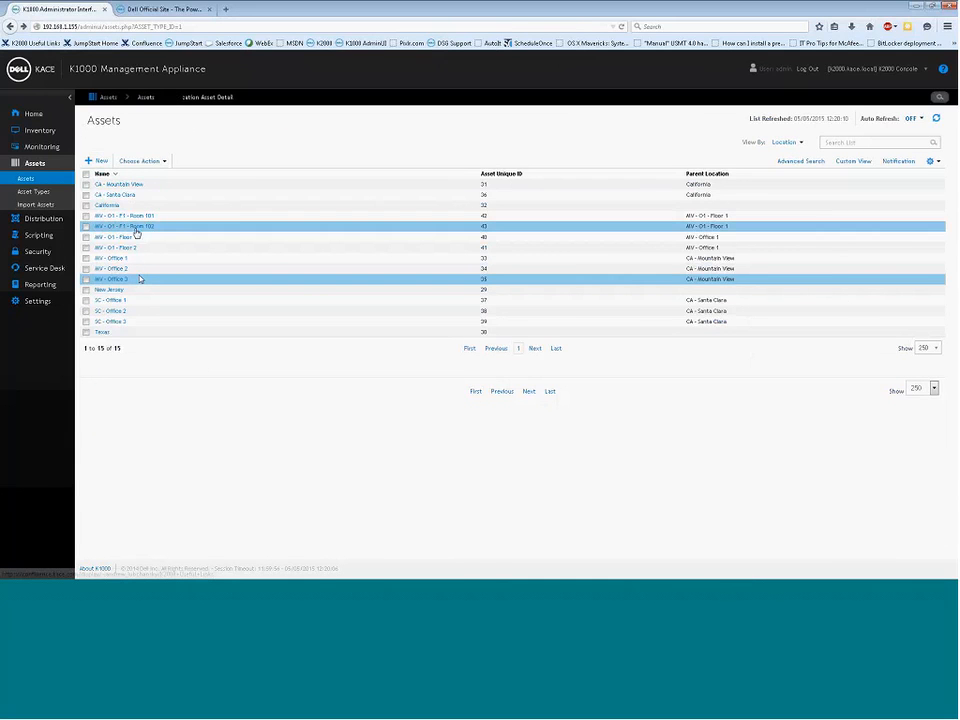
{"action": "left_click", "coordinate": [136, 227]}
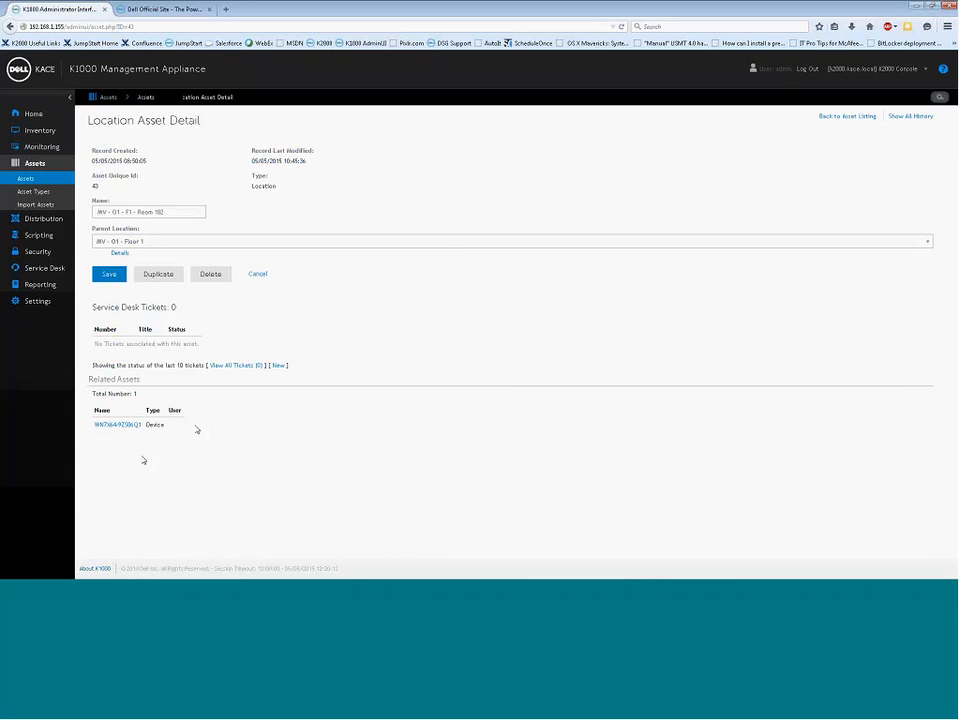
{"action": "left_click", "coordinate": [10, 27]}
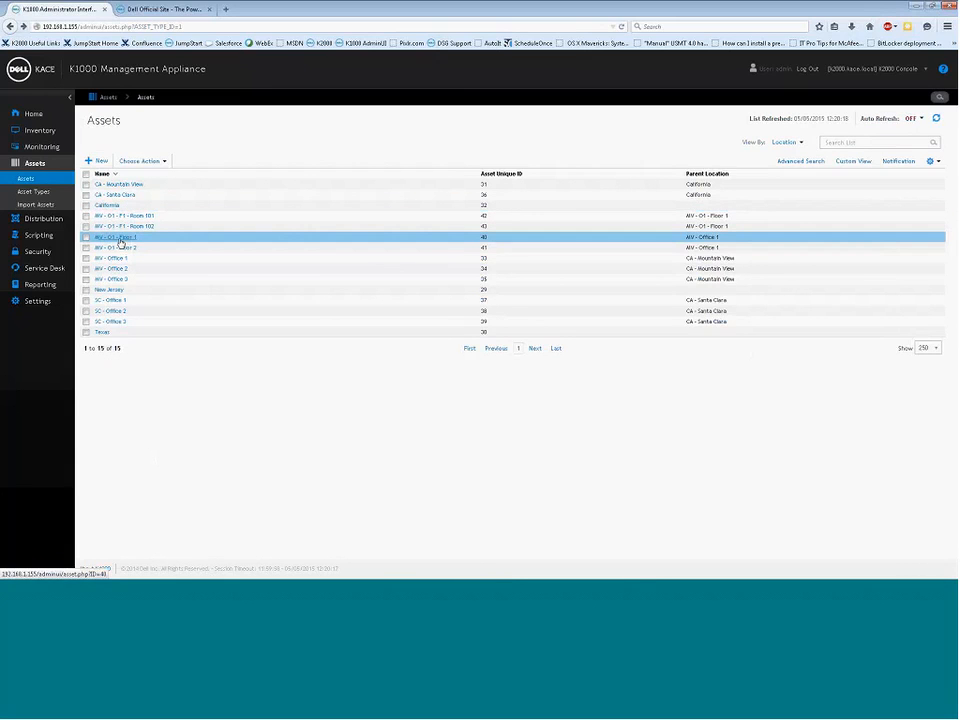
{"action": "left_click", "coordinate": [120, 239]}
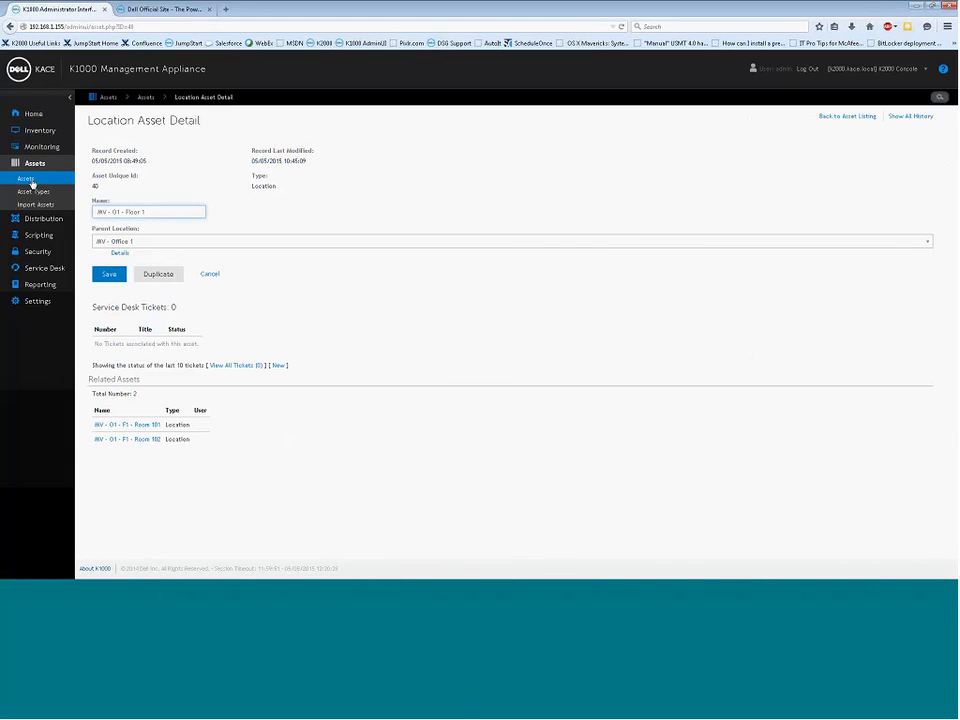
{"action": "left_click", "coordinate": [32, 184]}
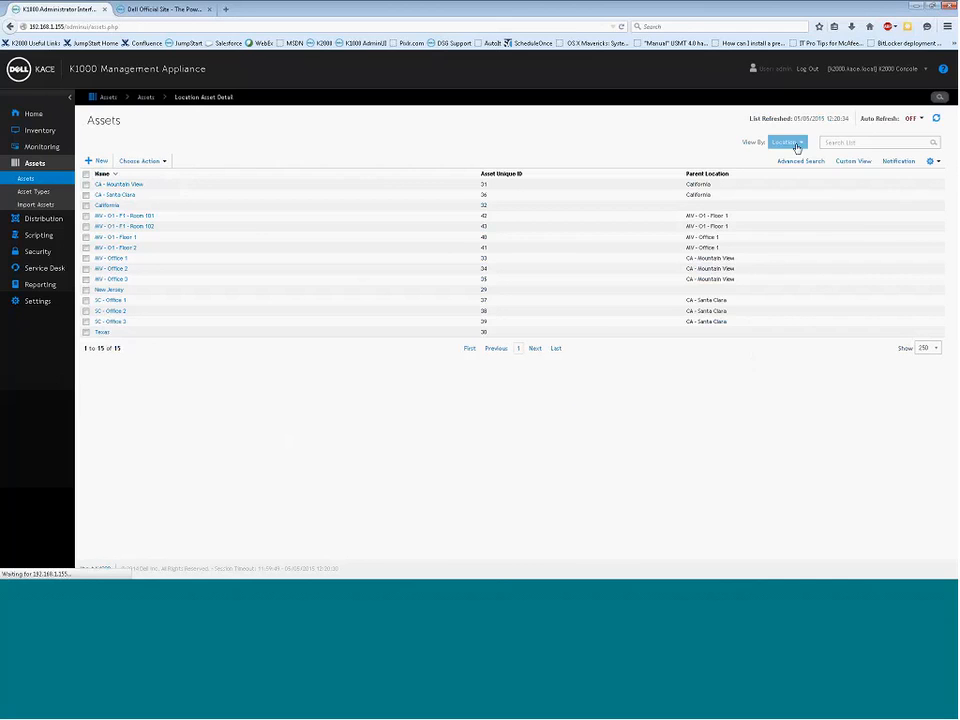
Filter the Assets list by location to Floor 1, then to CA - Mountain View
{"action": "left_click", "coordinate": [796, 144]}
{"action": "mouse_move", "coordinate": [800, 199]}
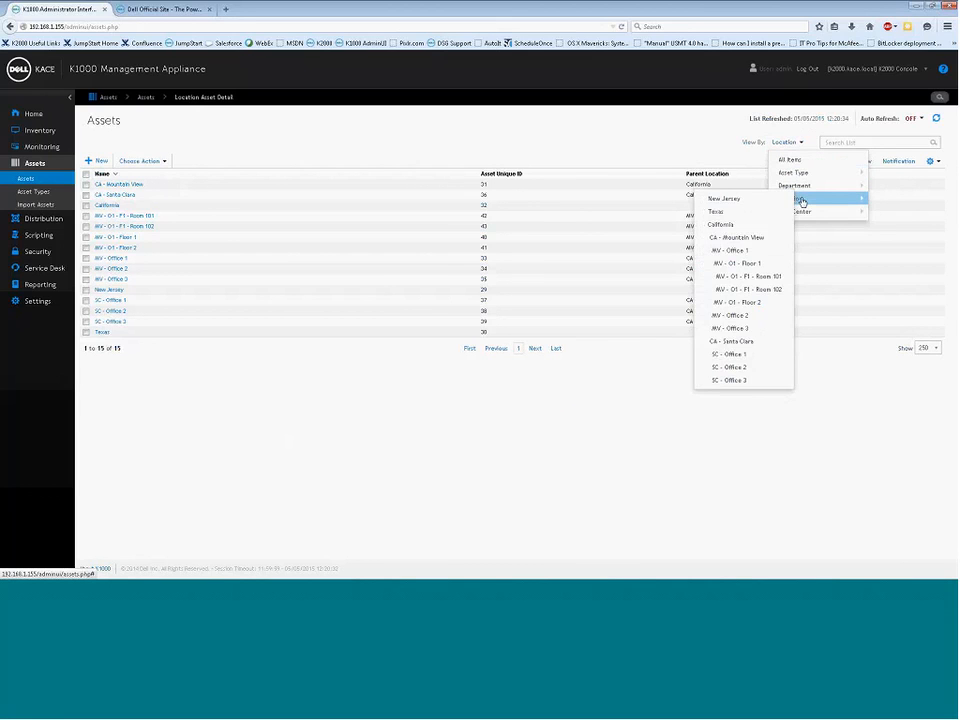
{"action": "left_click", "coordinate": [733, 258]}
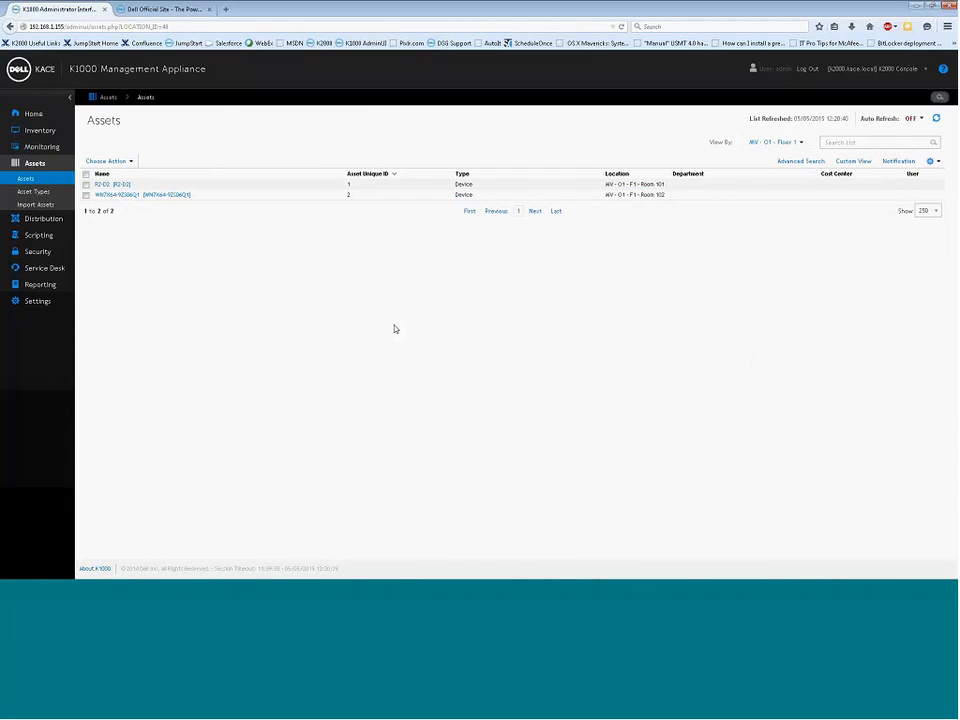
{"action": "left_click", "coordinate": [775, 142]}
{"action": "mouse_move", "coordinate": [786, 183]}
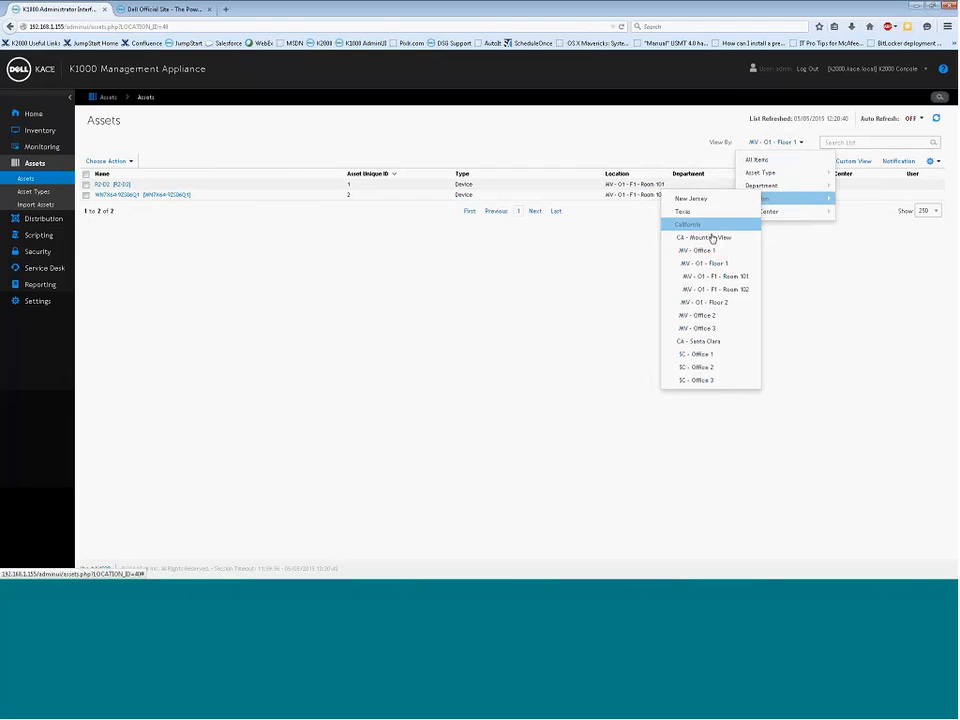
{"action": "left_click", "coordinate": [712, 237]}
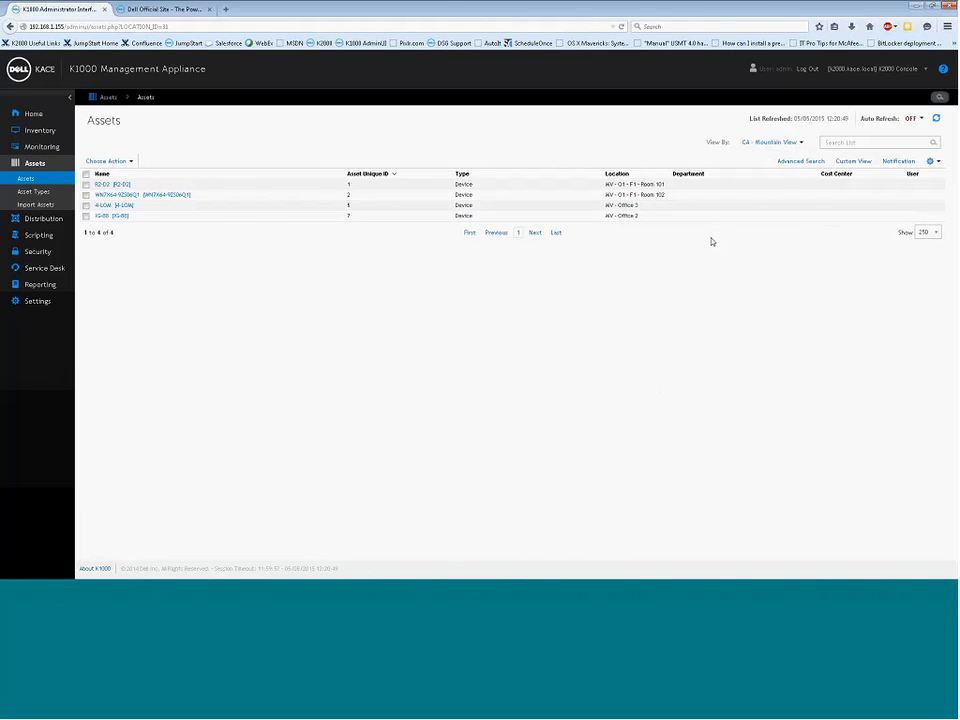
{"action": "left_click_drag", "start_coordinate": [649, 219], "coordinate": [609, 184]}
{"action": "left_click", "coordinate": [690, 270]}
Filter to California, showing six devices across MV and SC sub-locations
{"action": "left_click", "coordinate": [771, 142]}
{"action": "mouse_move", "coordinate": [772, 180]}
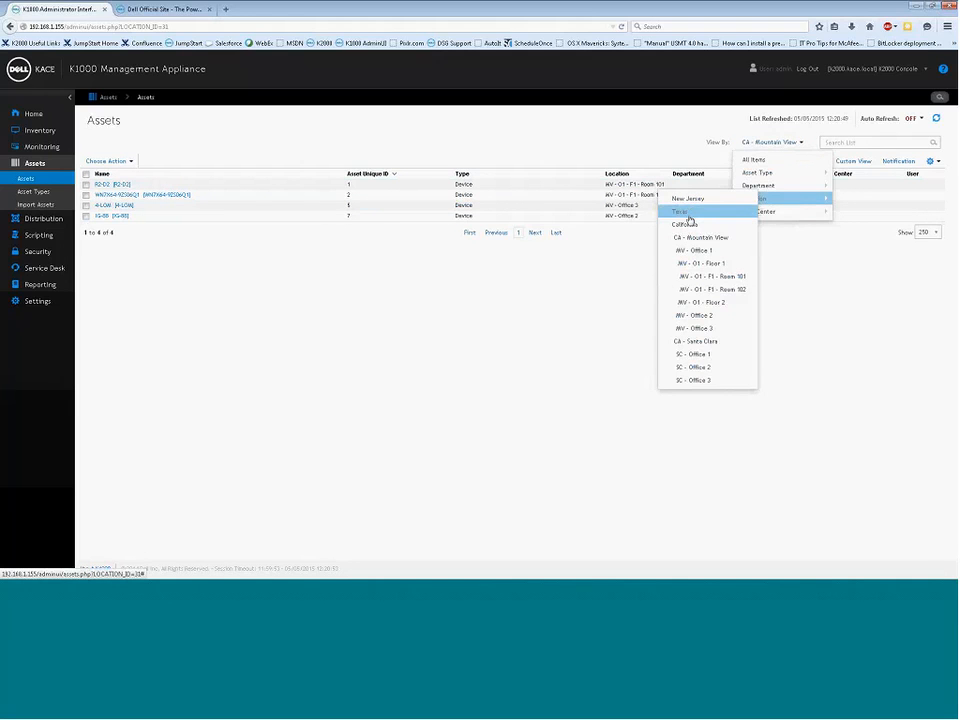
{"action": "left_click", "coordinate": [690, 227]}
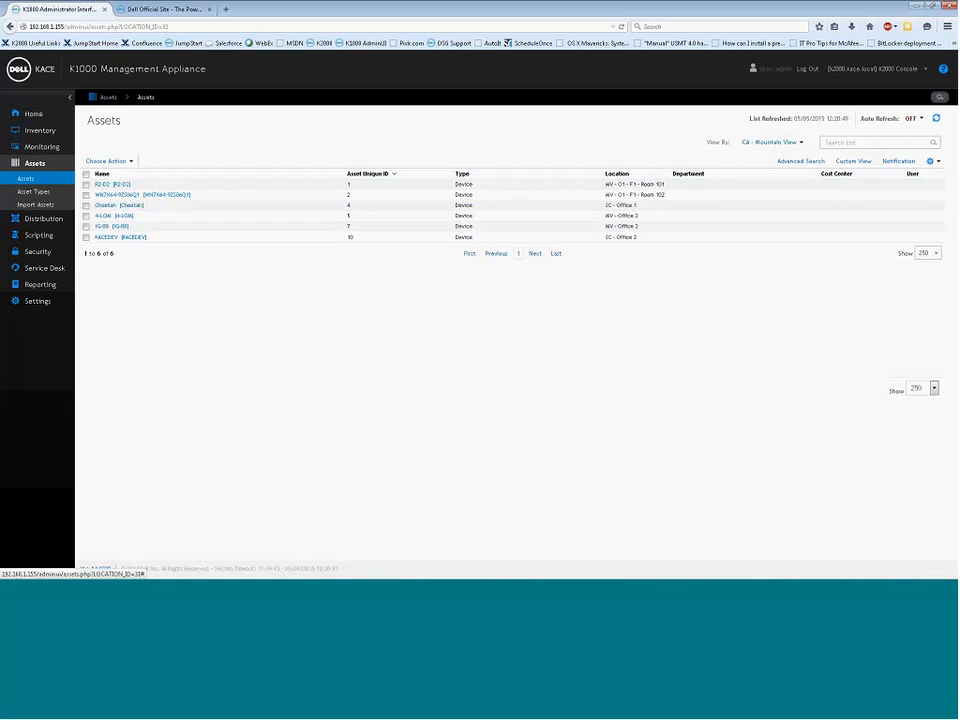
{"action": "left_click", "coordinate": [604, 238]}
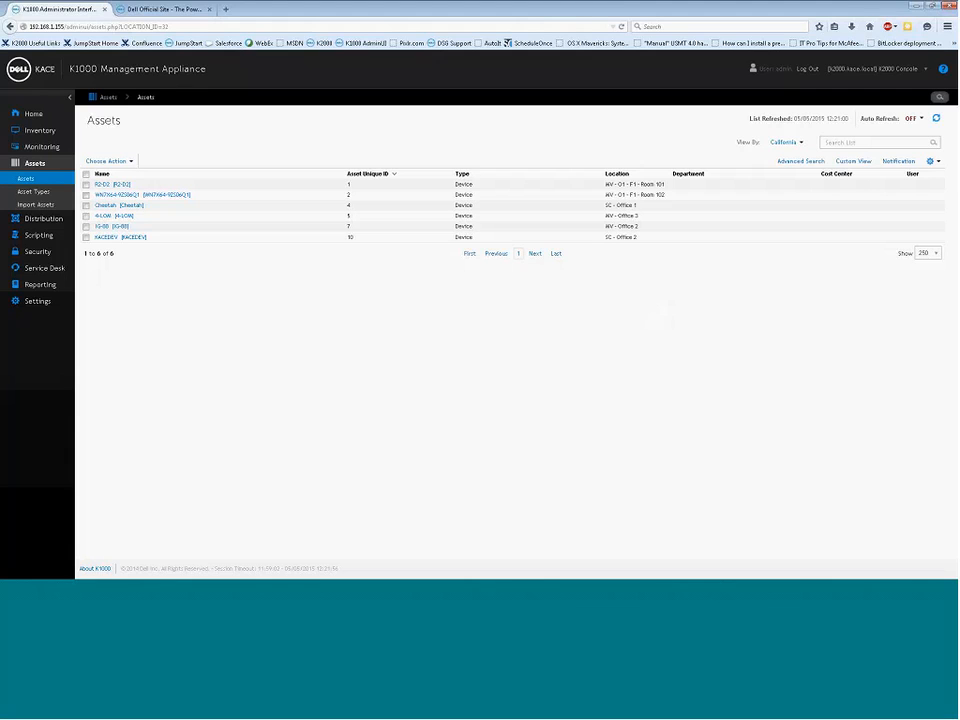
{"action": "left_click", "coordinate": [629, 12]}
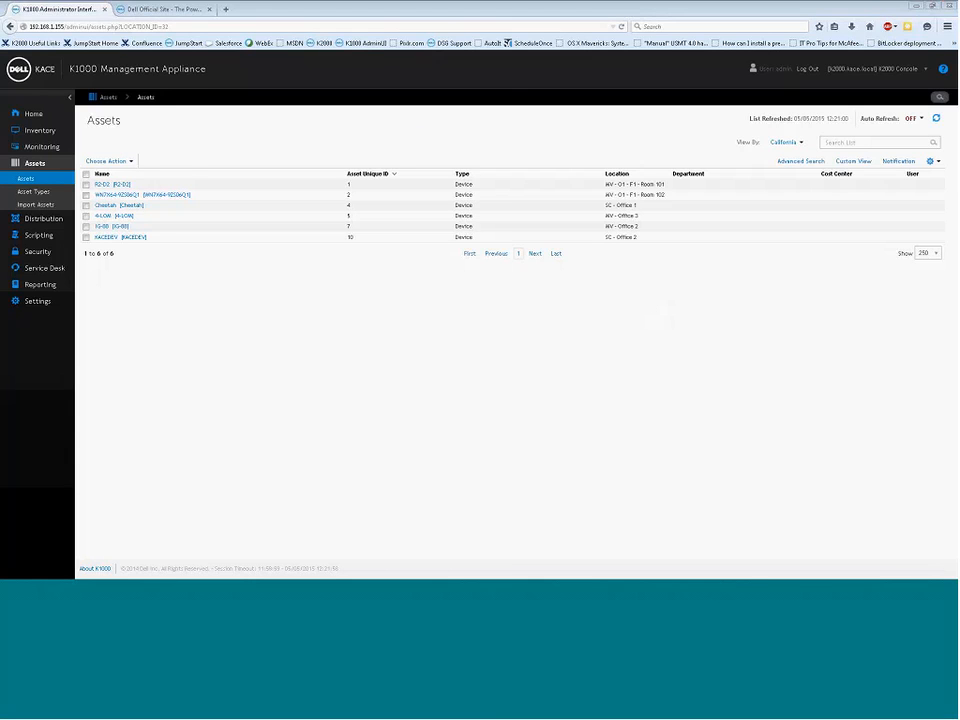